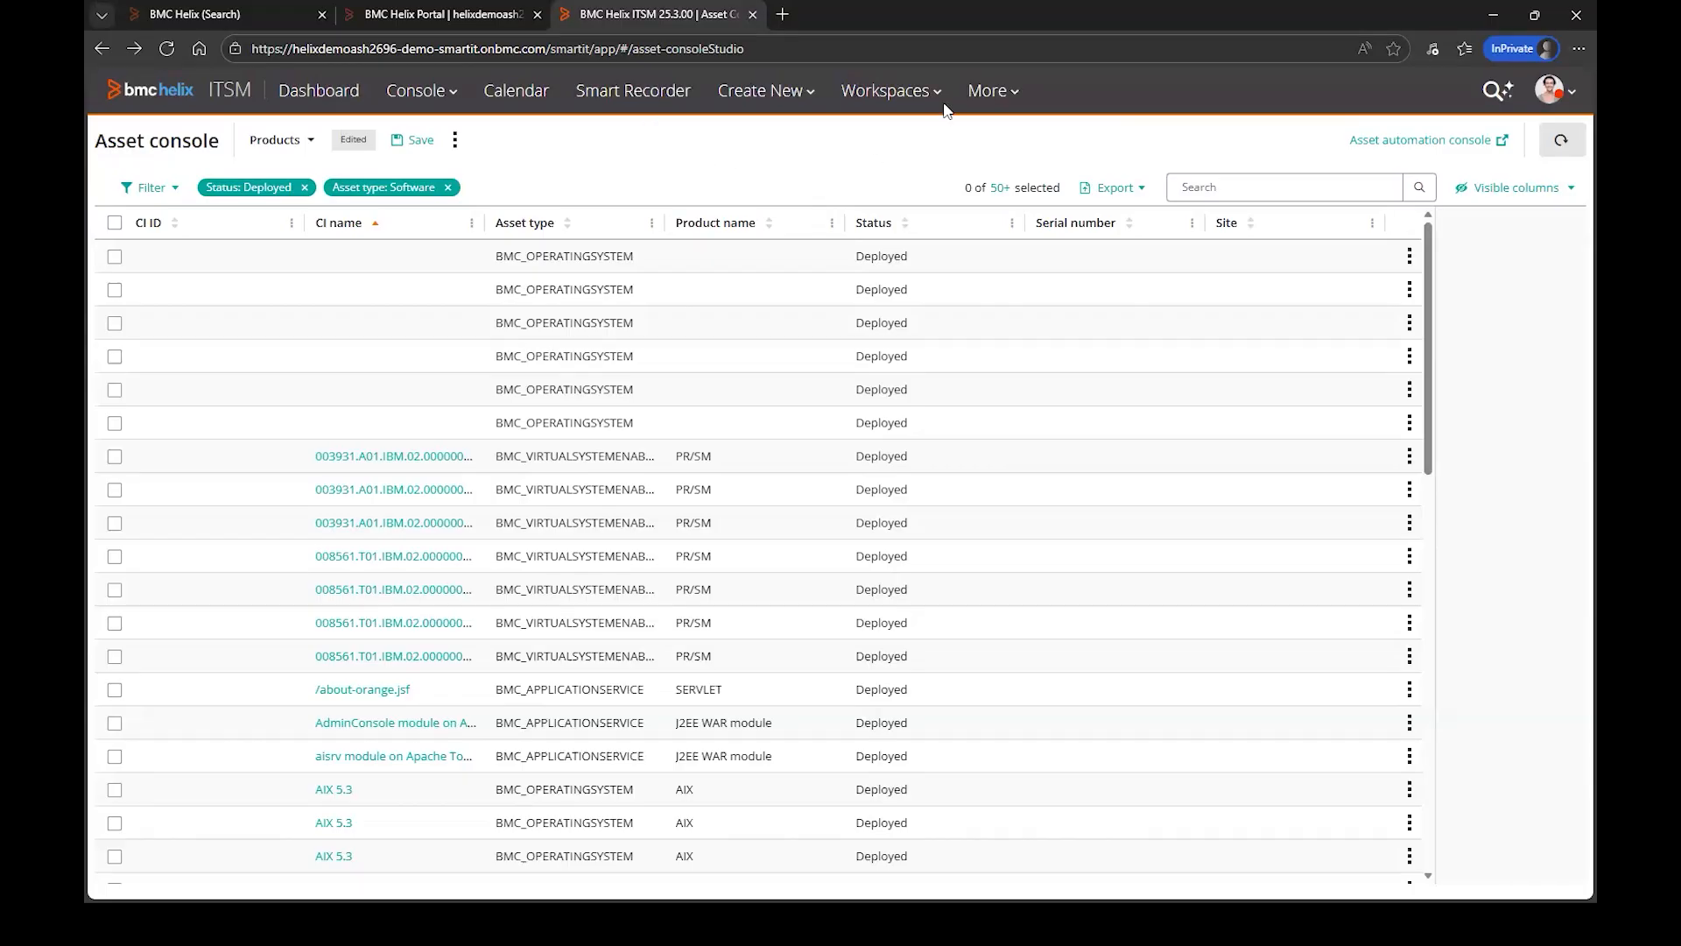
- Open the asset automation console and start a new automation named Visio with the asset type Product
{"action": "left_click", "coordinate": [1426, 142]}
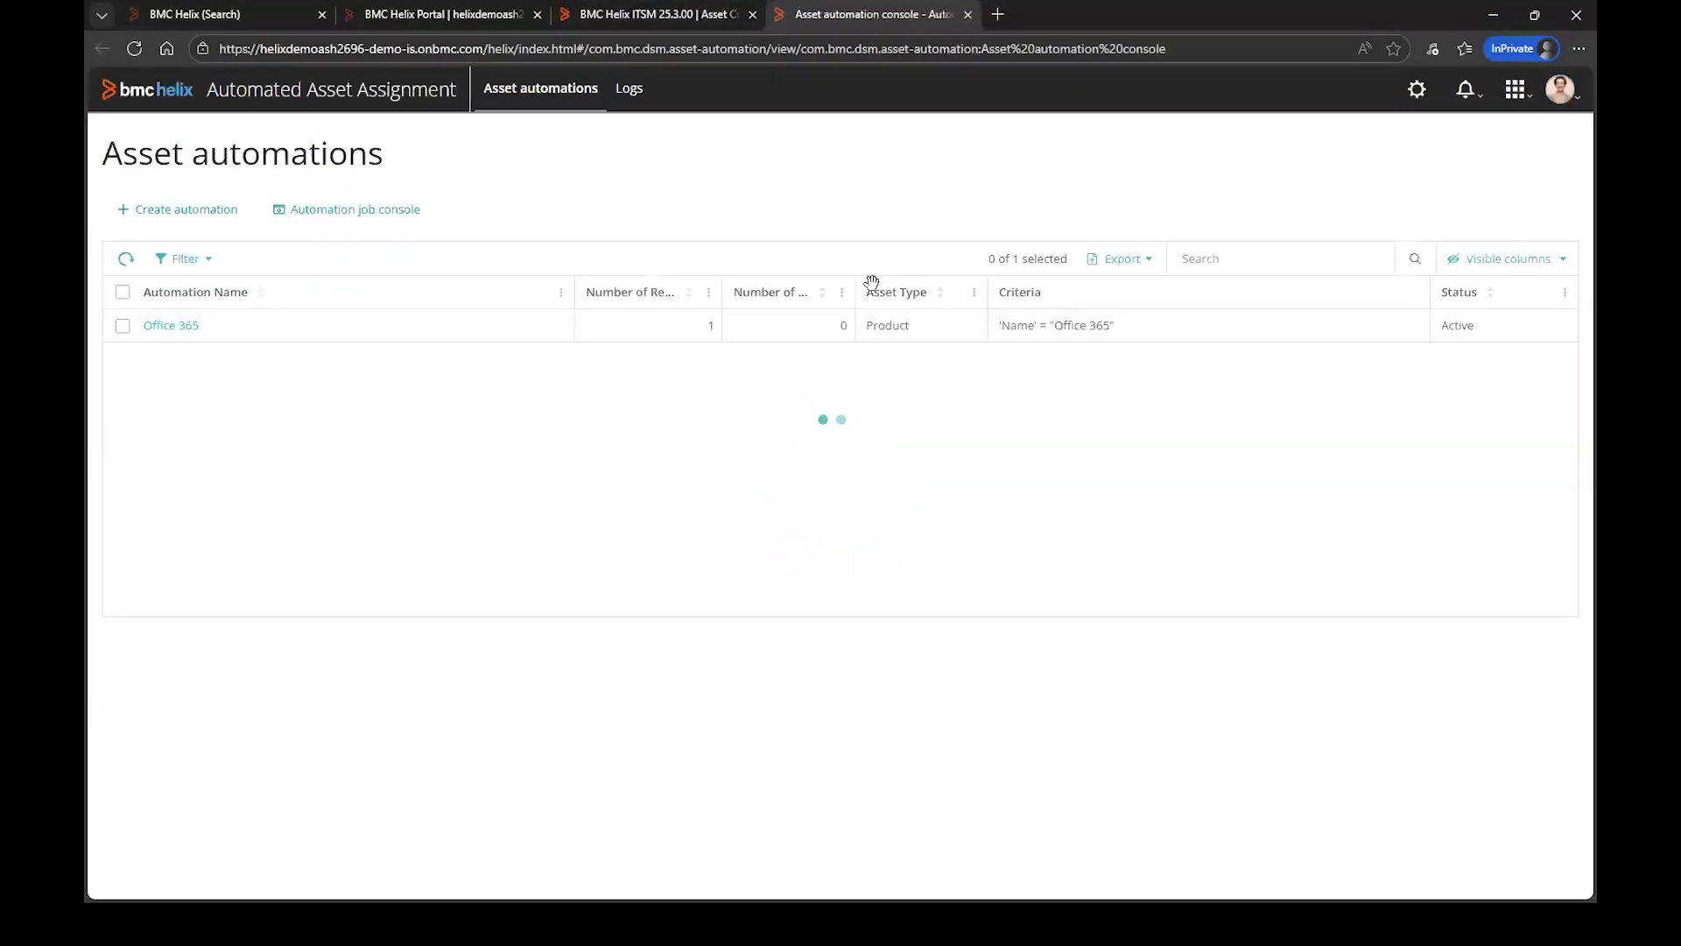
{"action": "left_click", "coordinate": [162, 210]}
{"action": "type", "text": "Visio"}
{"action": "left_click", "coordinate": [331, 454]}
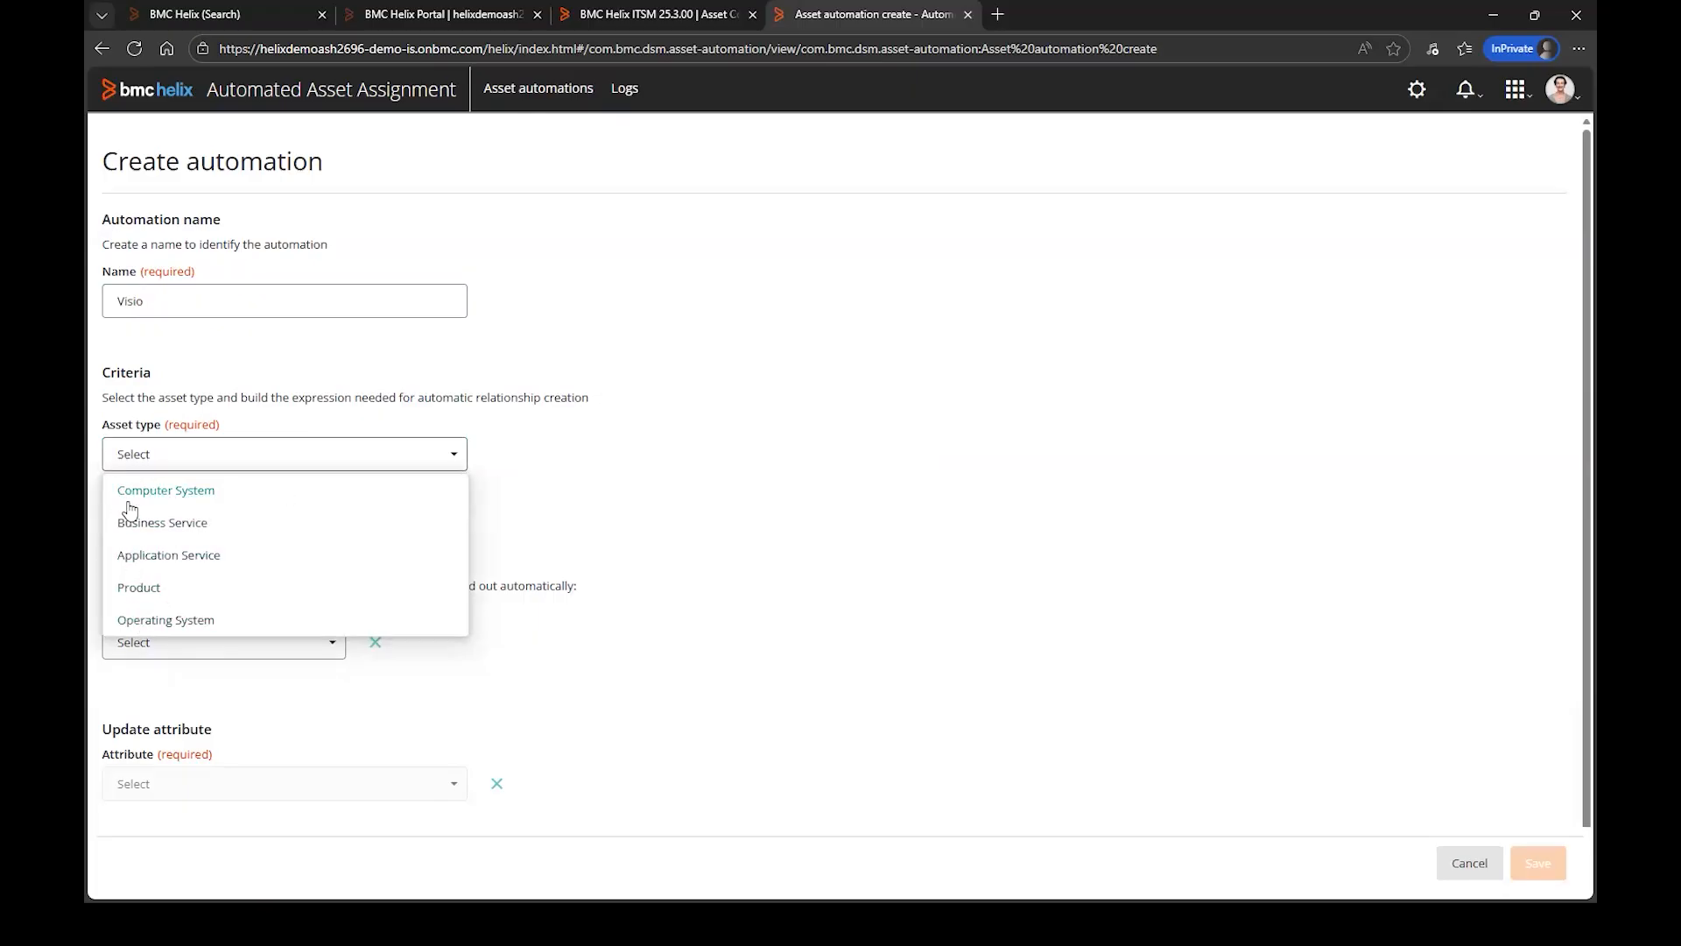
{"action": "left_click", "coordinate": [142, 588]}
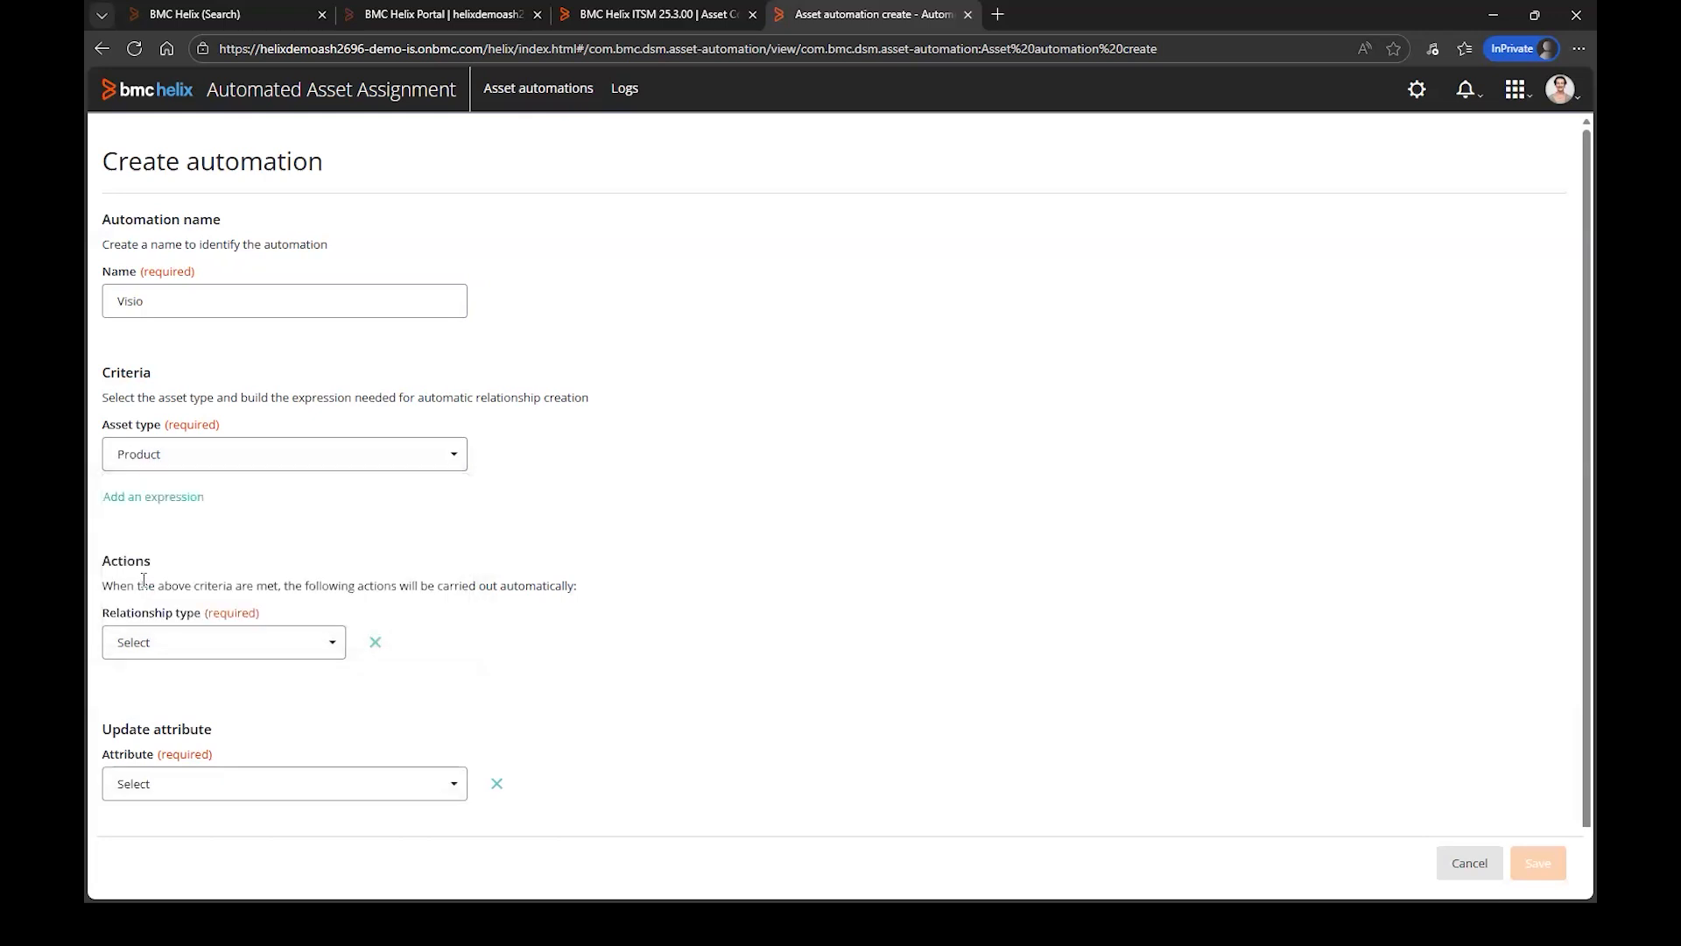
- Add the criteria expression Name = "Visio" to the automation, using the Product's Name attribute
{"action": "left_click", "coordinate": [151, 498]}
{"action": "left_click", "coordinate": [953, 236]}
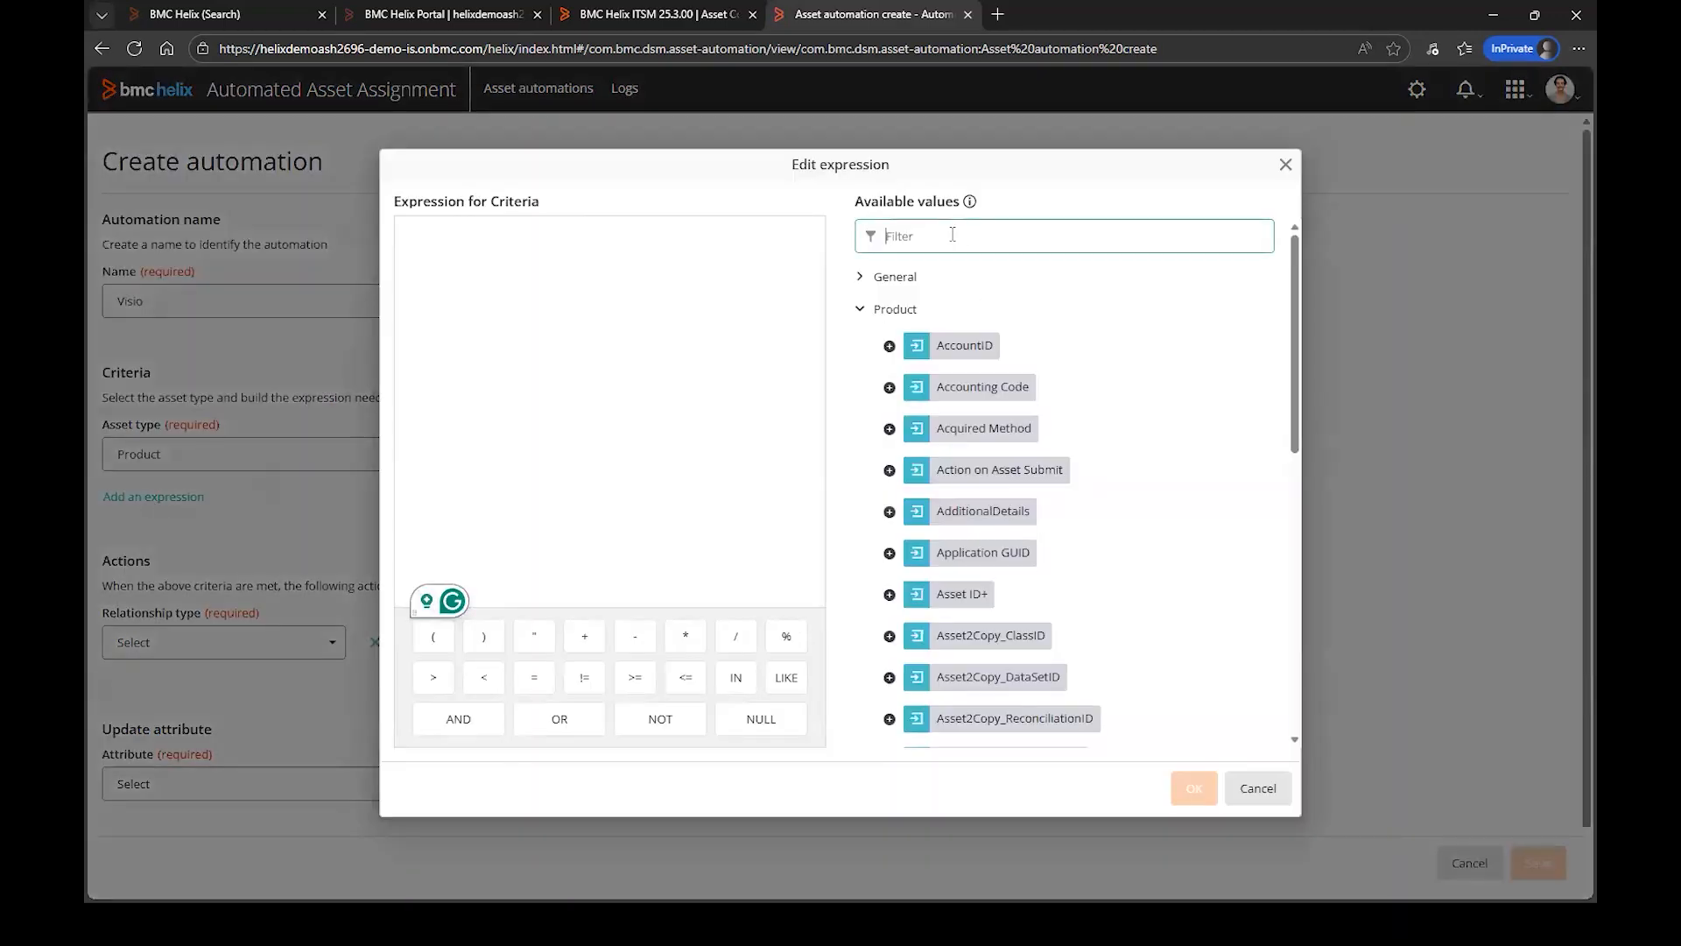
{"action": "type", "text": "Name"}
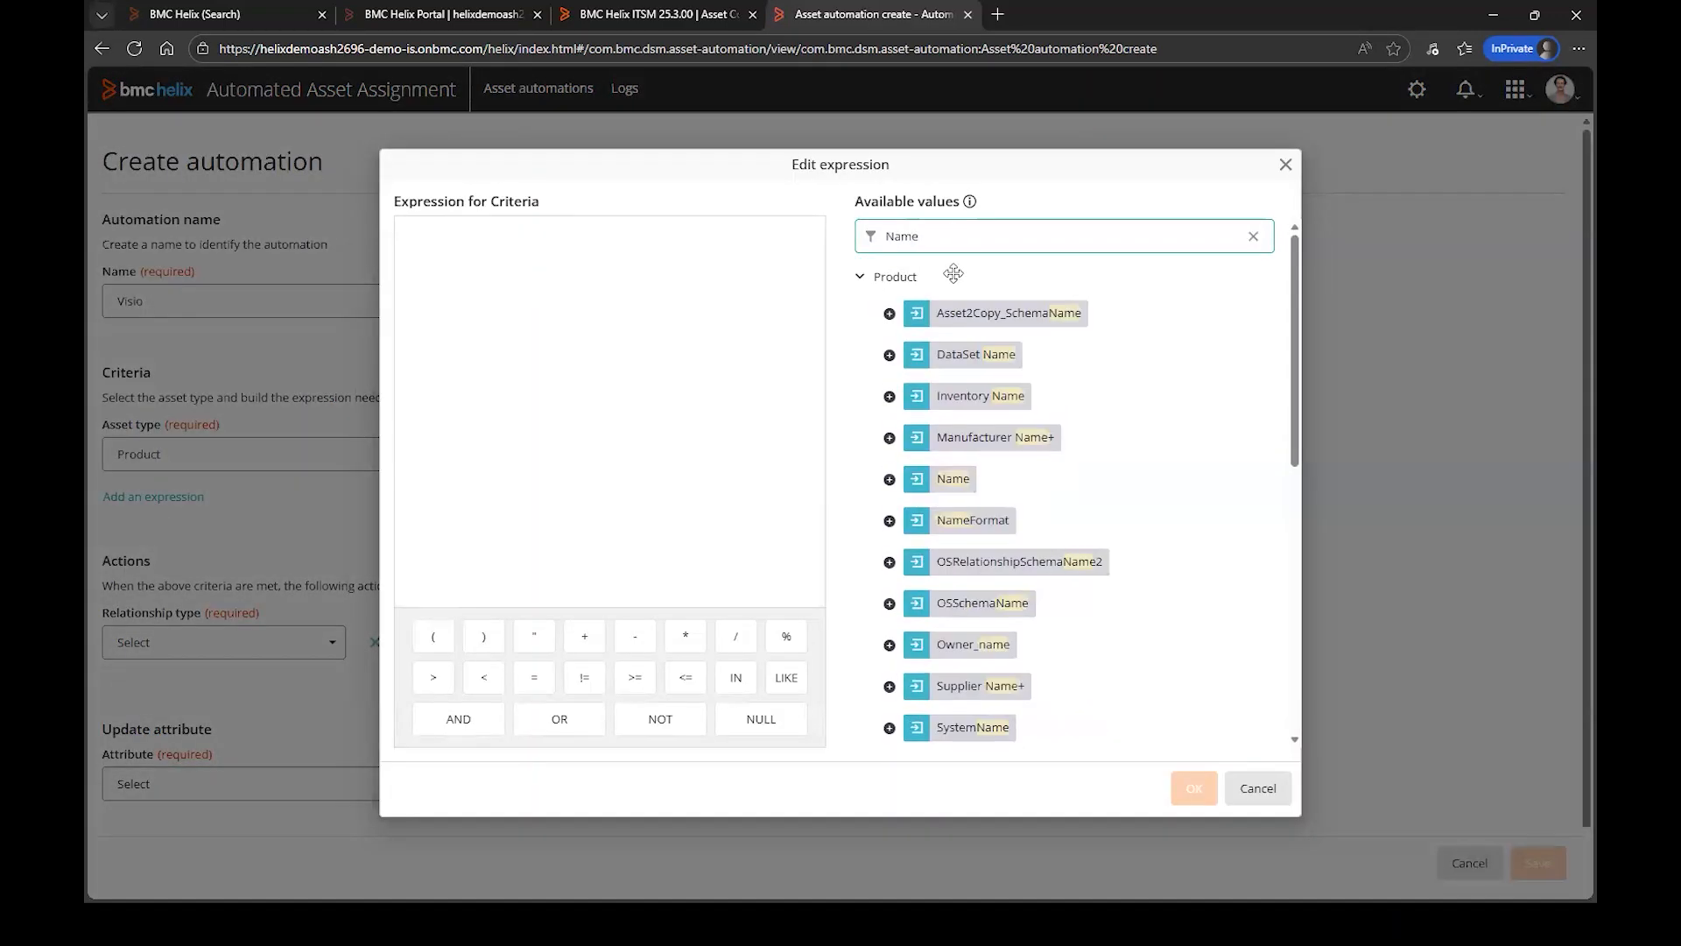
{"action": "left_click", "coordinate": [890, 482]}
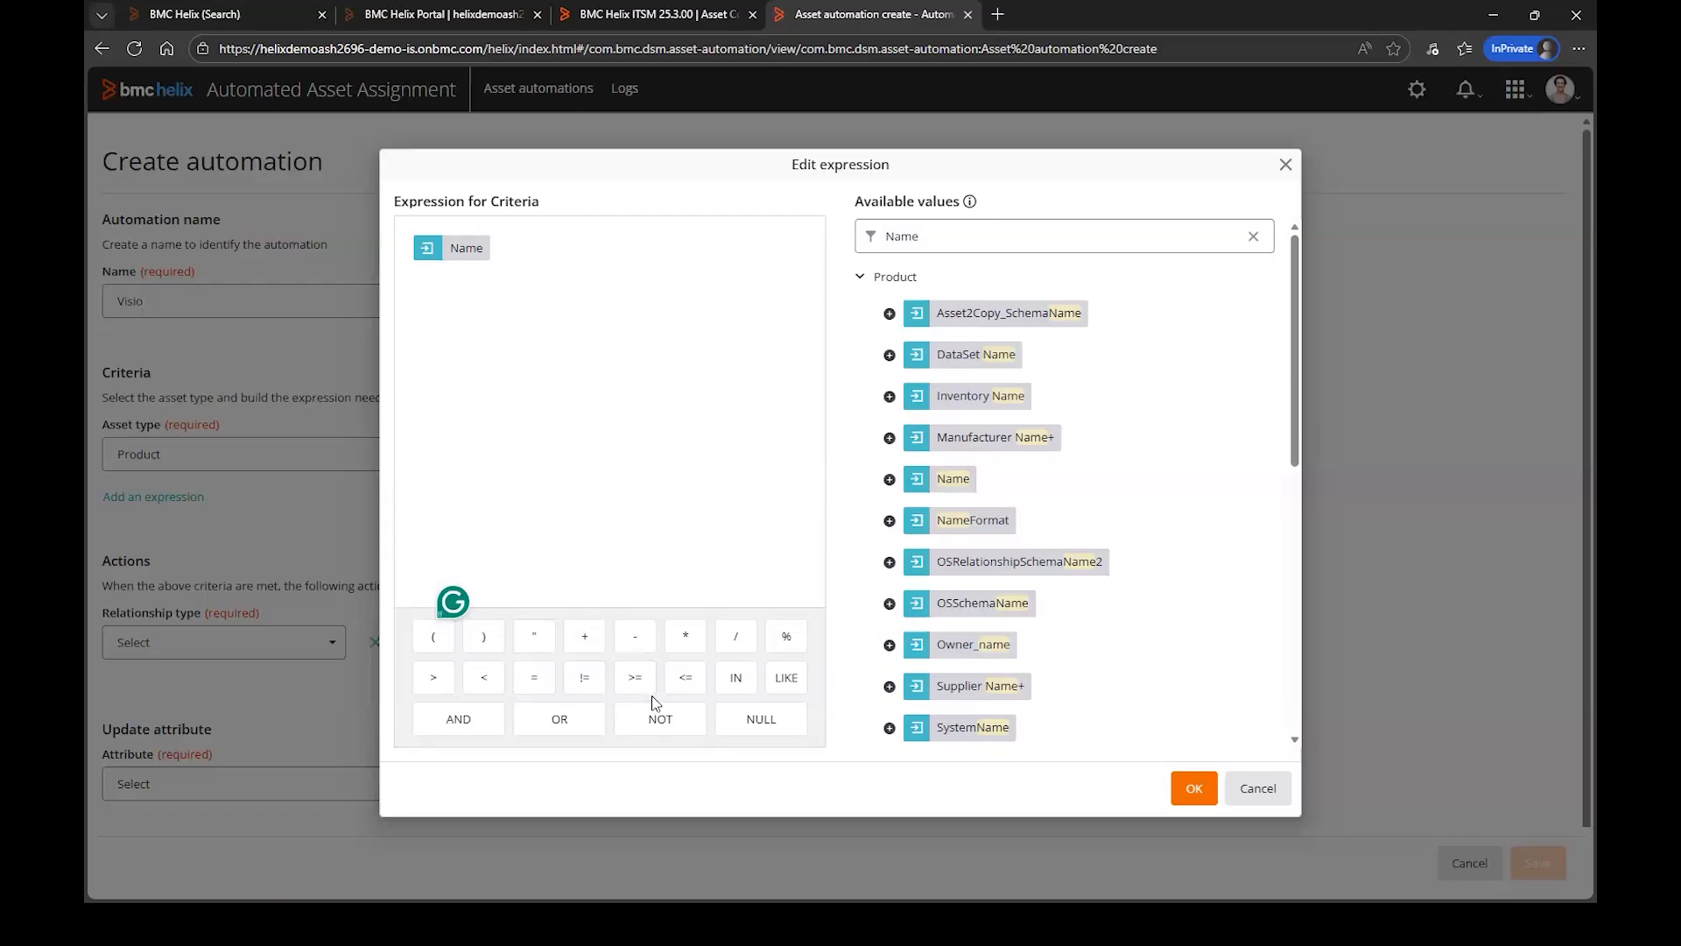
{"action": "left_click", "coordinate": [535, 680]}
{"action": "type", "text": "Visio"}
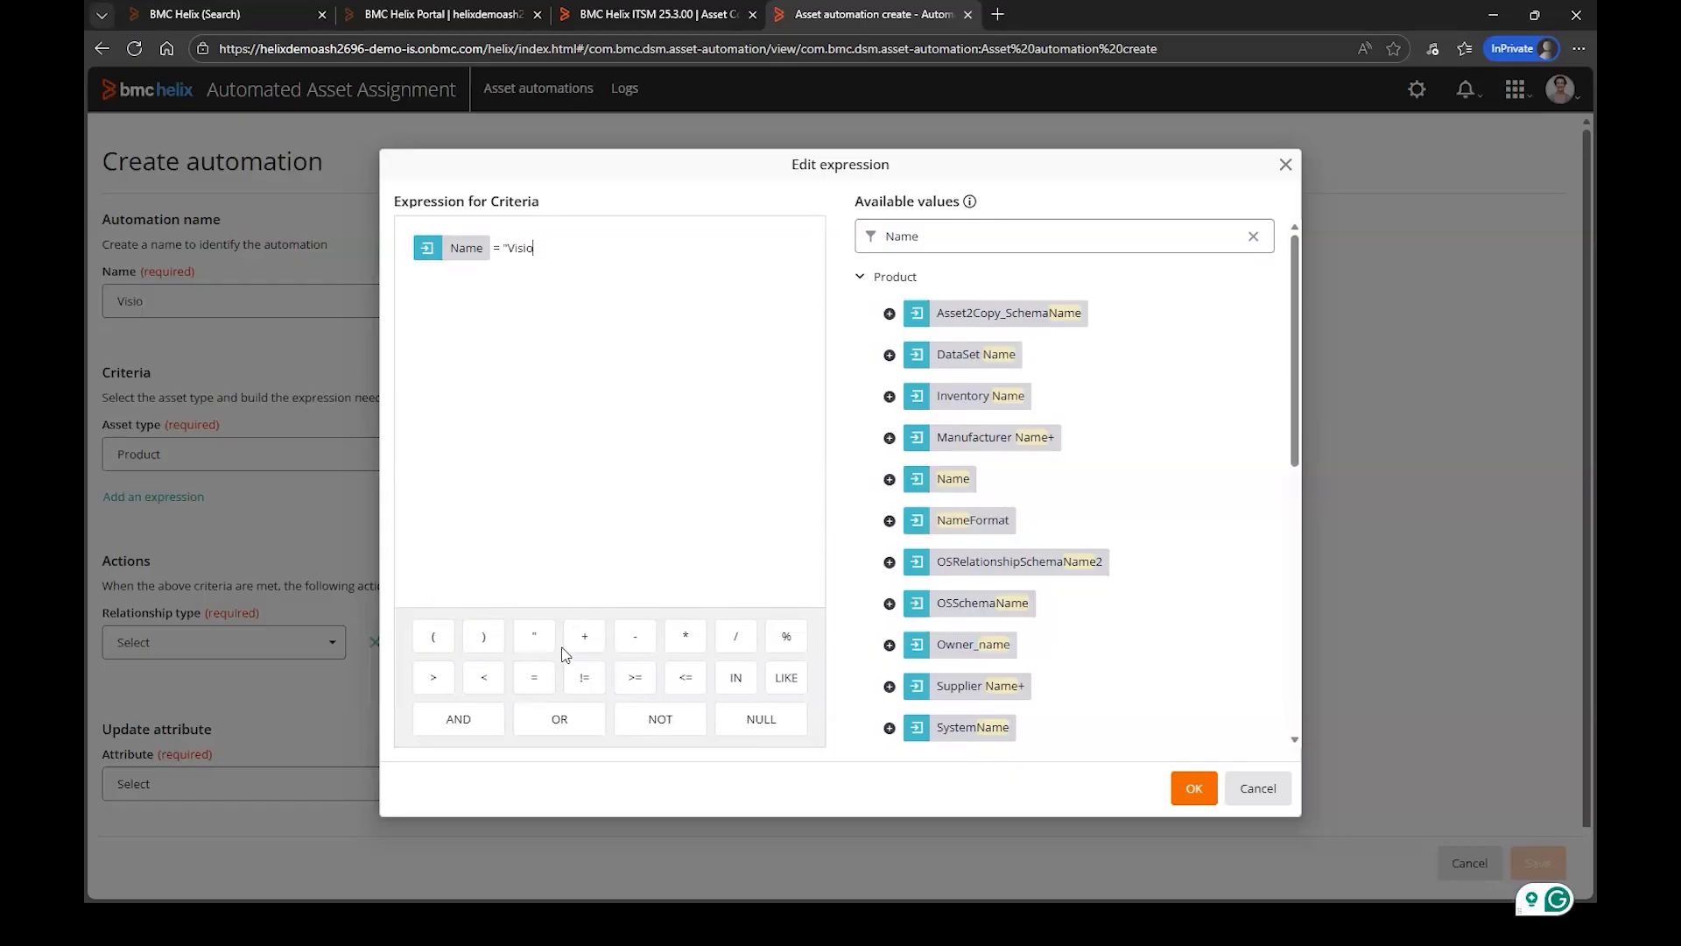
{"action": "left_click", "coordinate": [555, 649]}
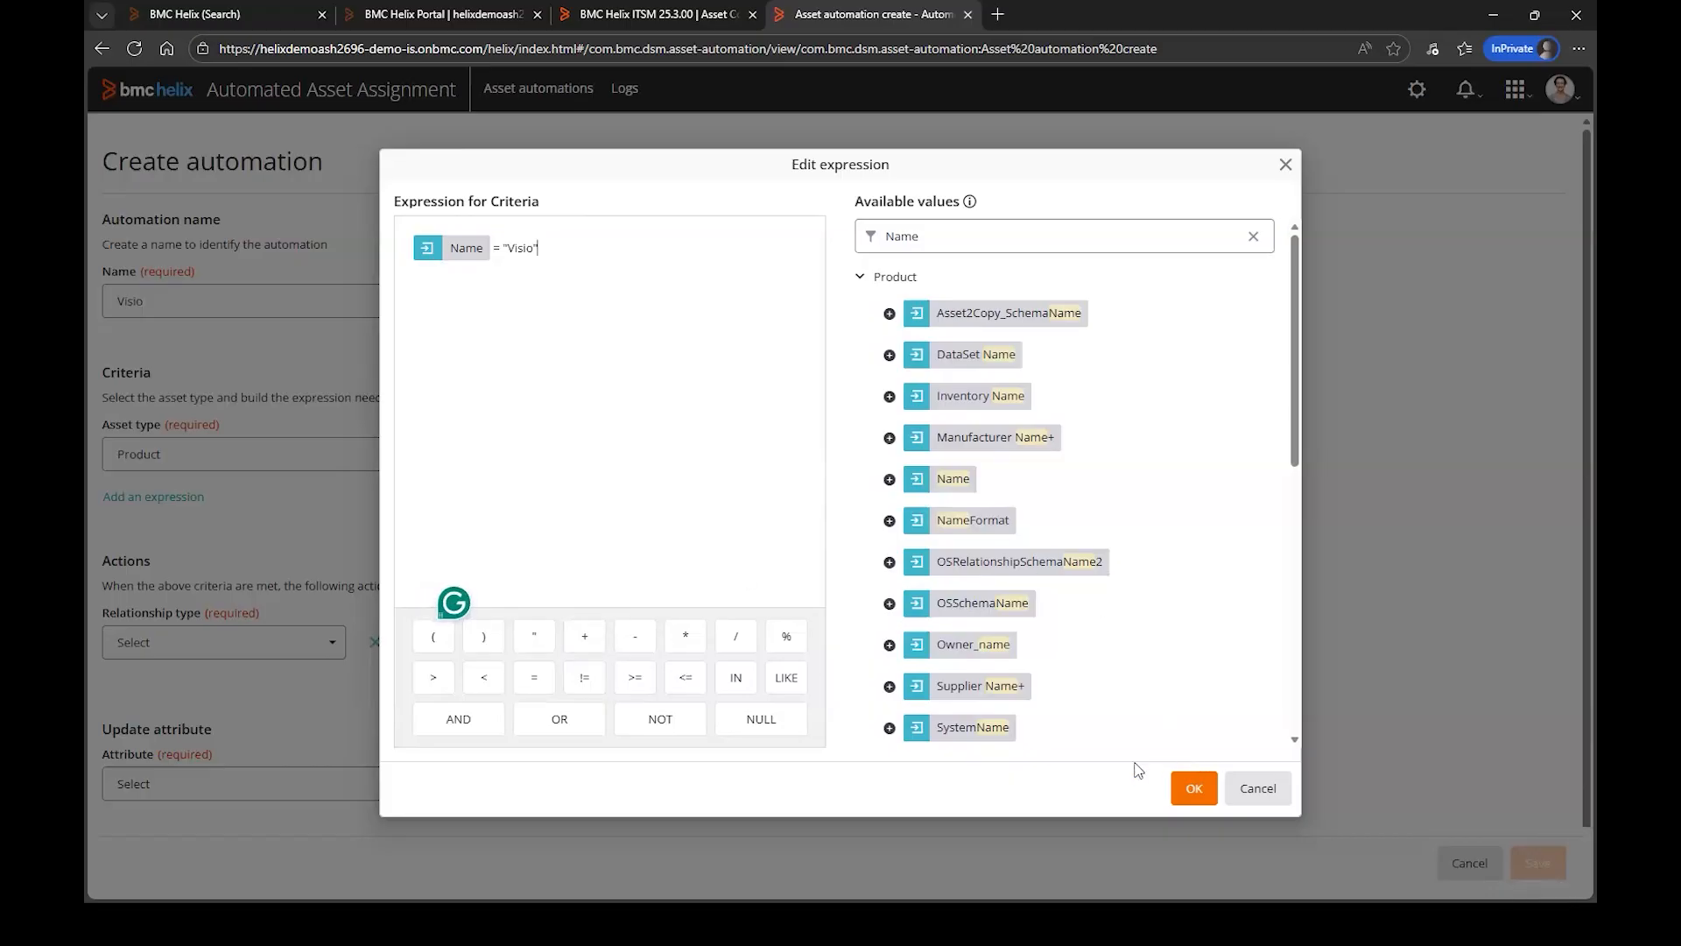
{"action": "left_click", "coordinate": [1200, 793]}
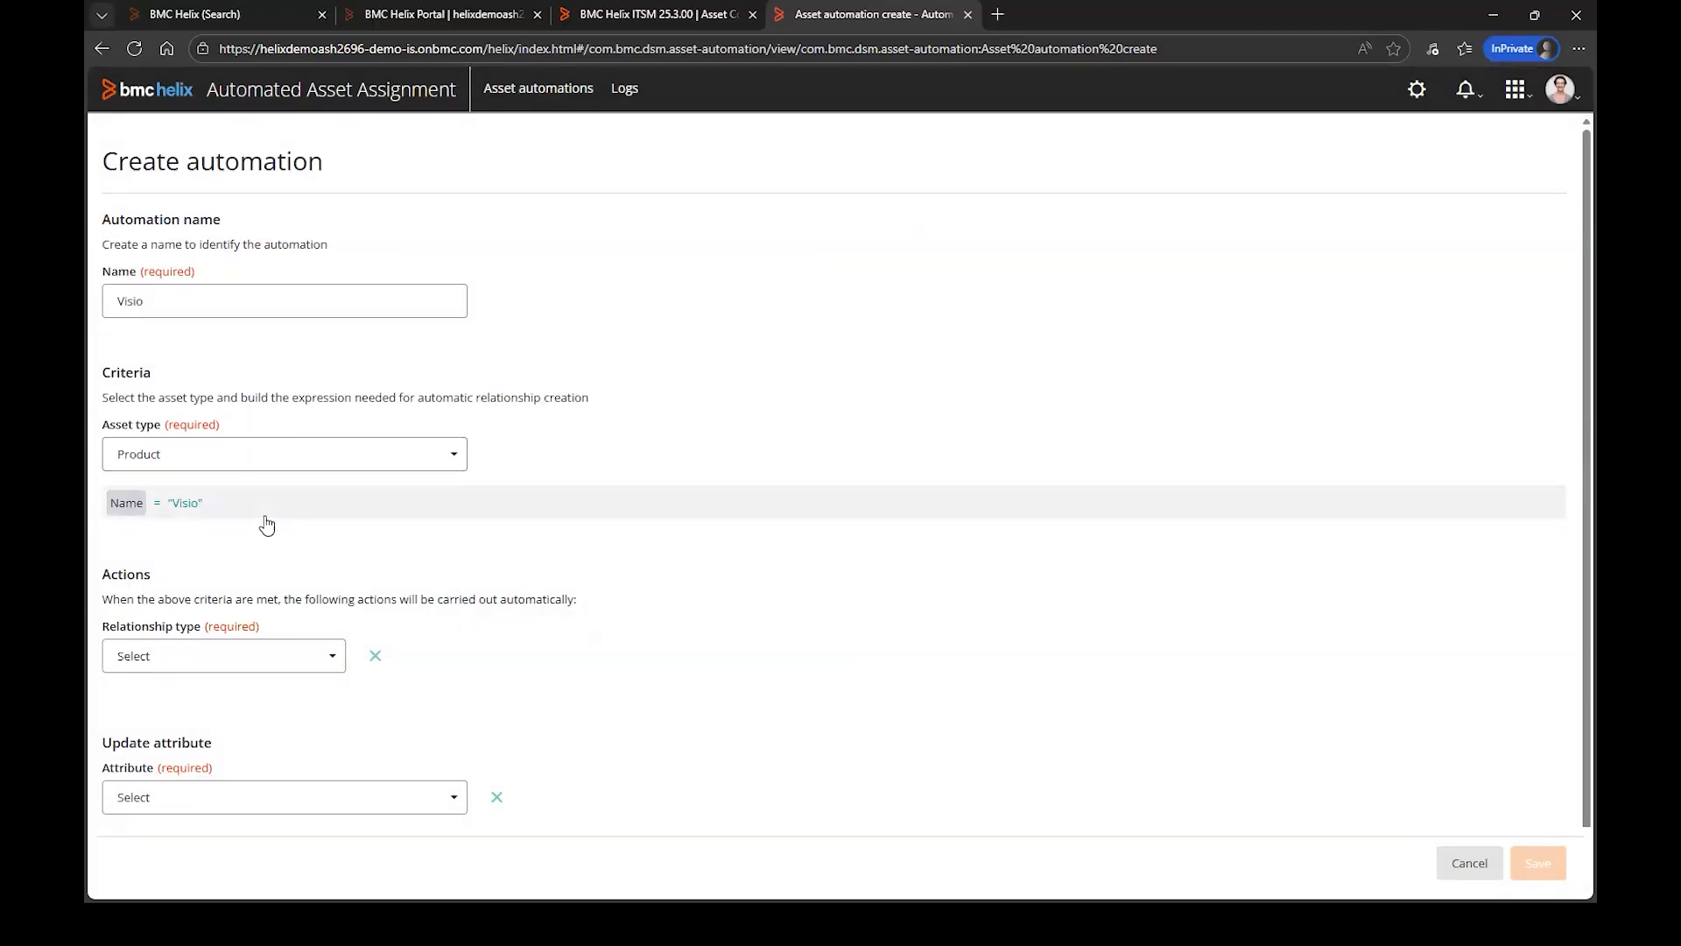
- Define a Relate people action for the Asset Management support group under Apex Global, Information Technology, with the role Supported by
{"action": "left_click", "coordinate": [321, 664]}
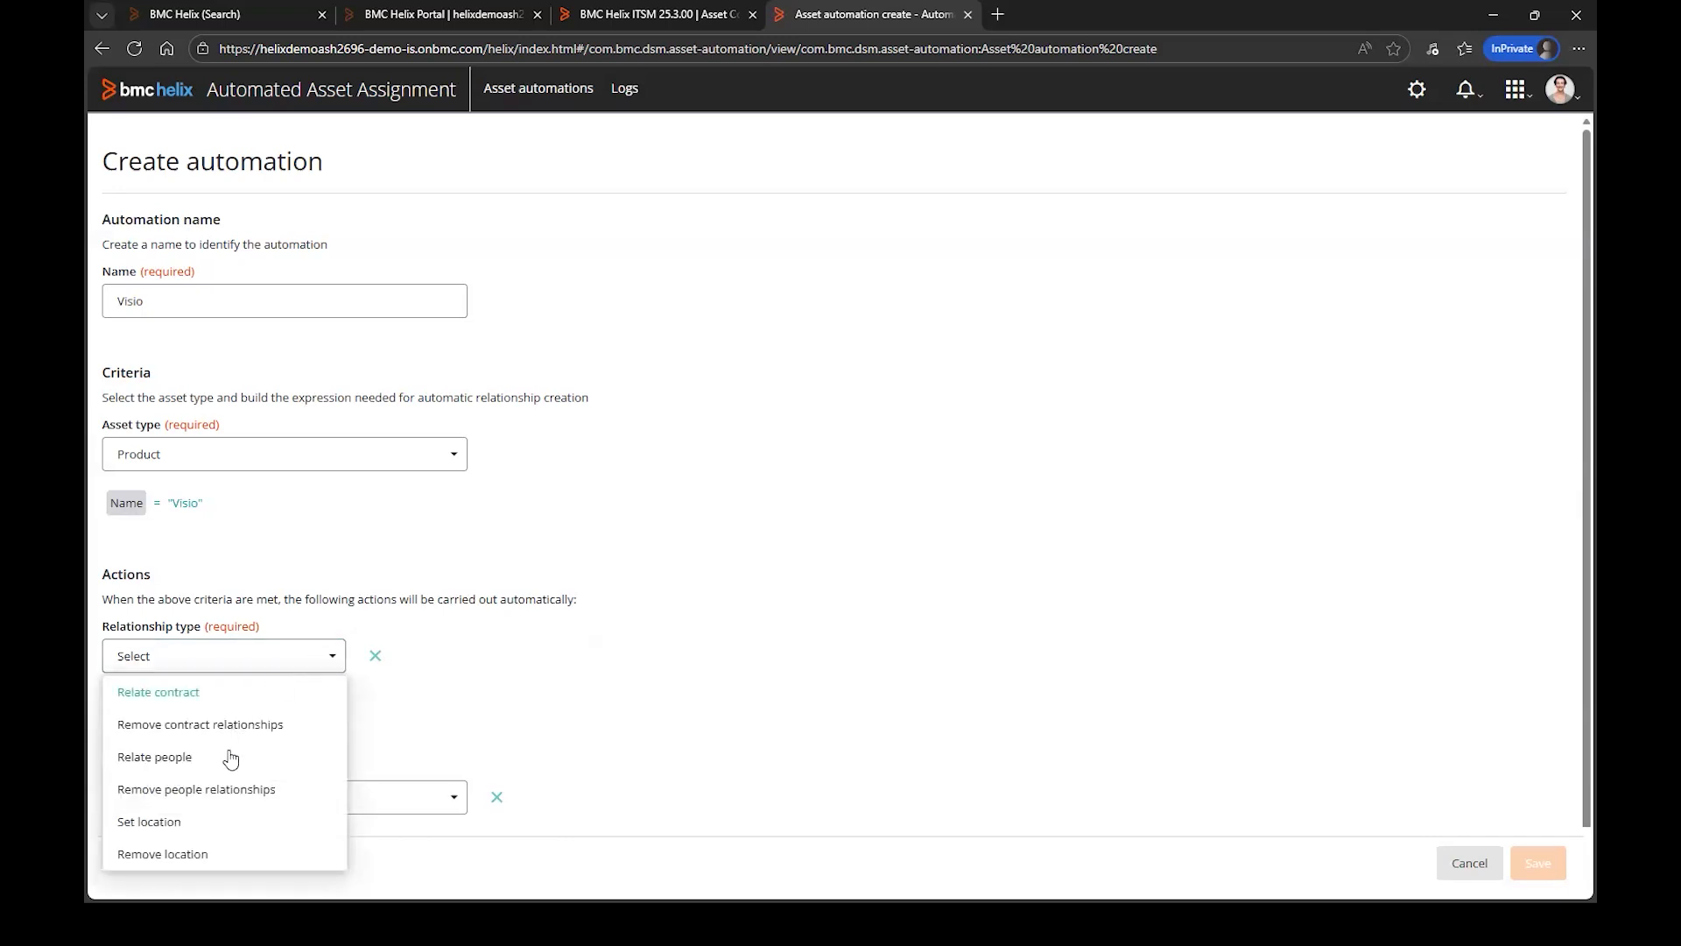
{"action": "scroll", "coordinate": [230, 758], "scroll_direction": "down", "scroll_amount": 1}
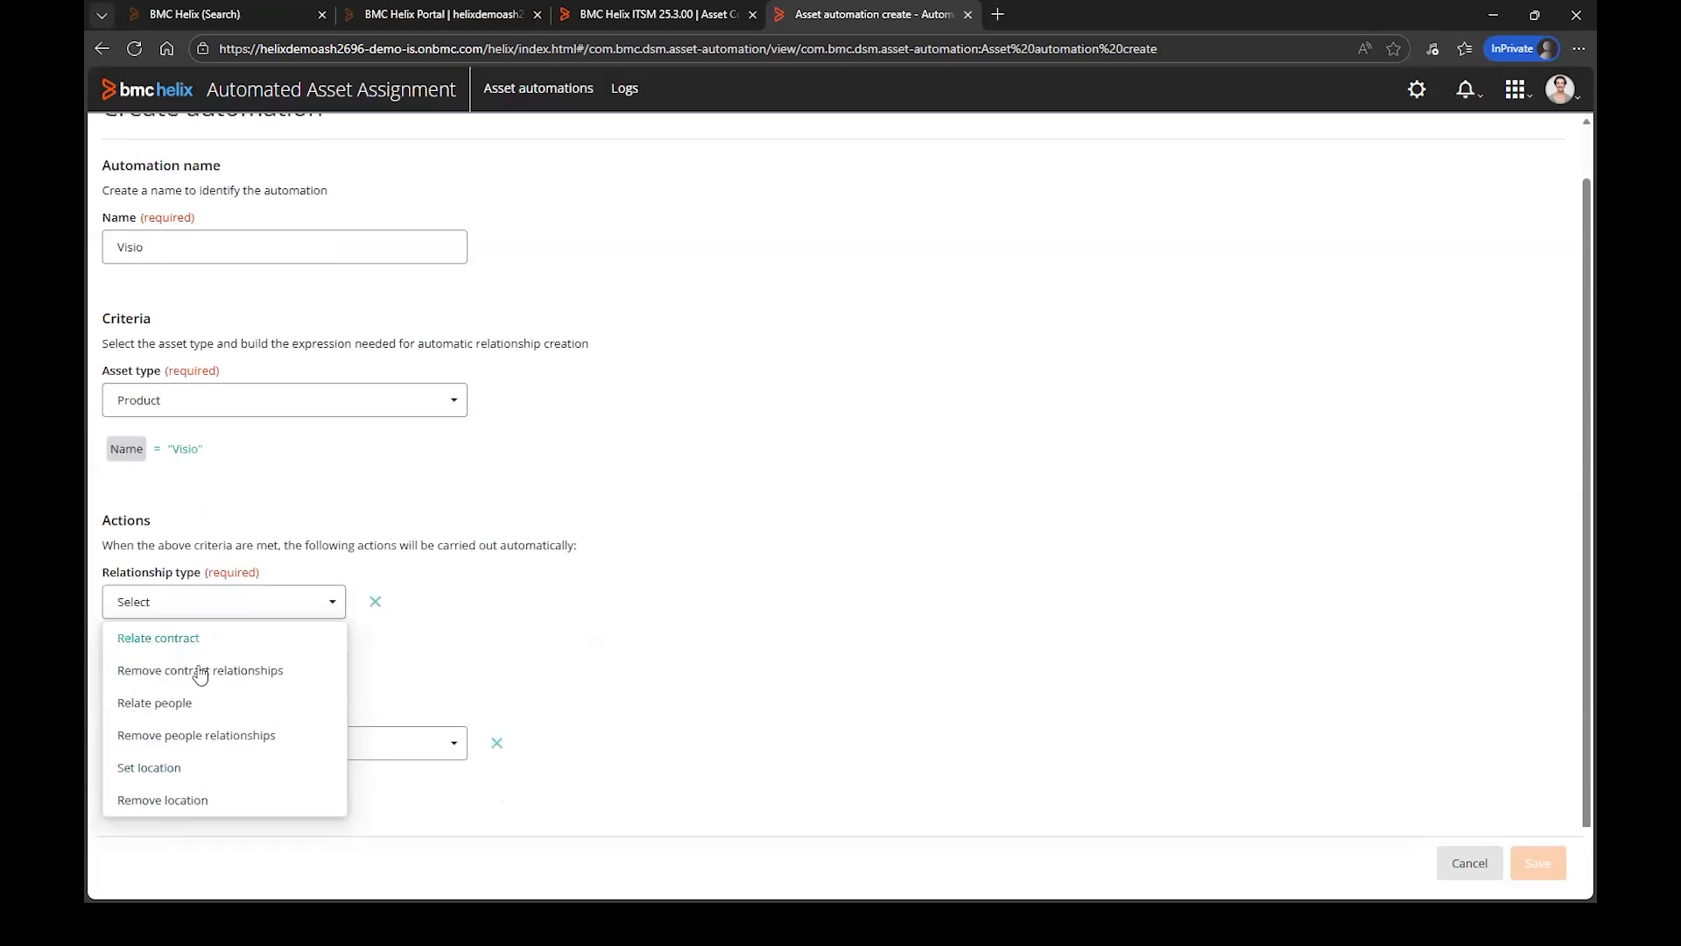
{"action": "left_click", "coordinate": [161, 709]}
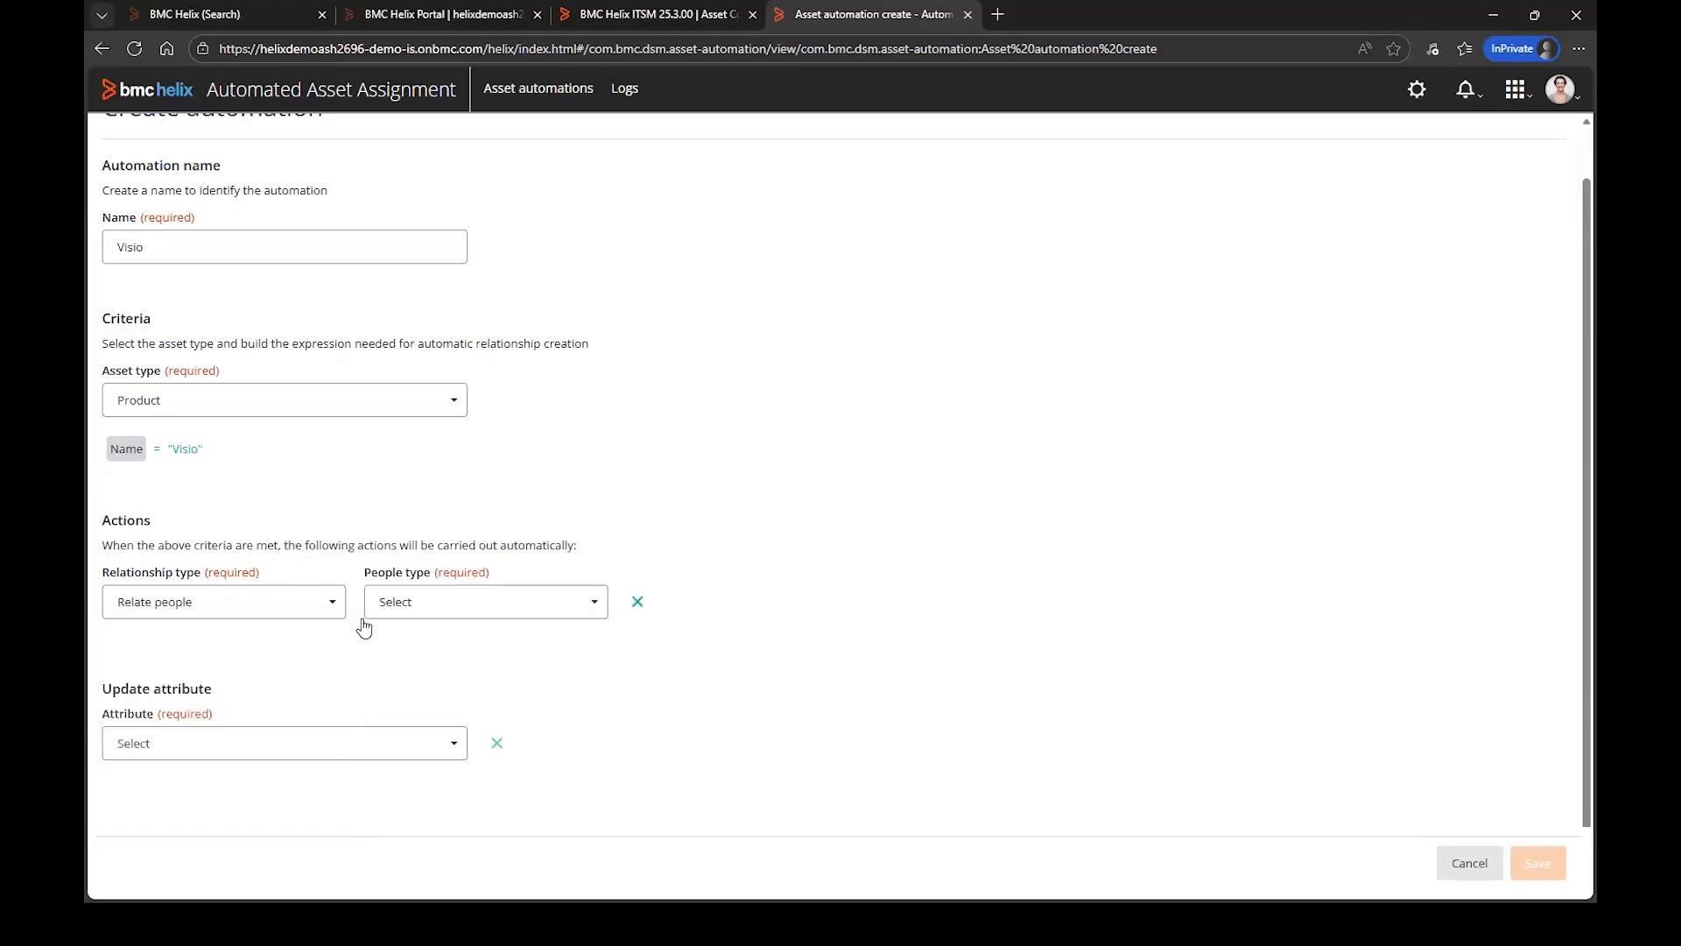
{"action": "left_click", "coordinate": [413, 606]}
{"action": "left_click", "coordinate": [418, 669]}
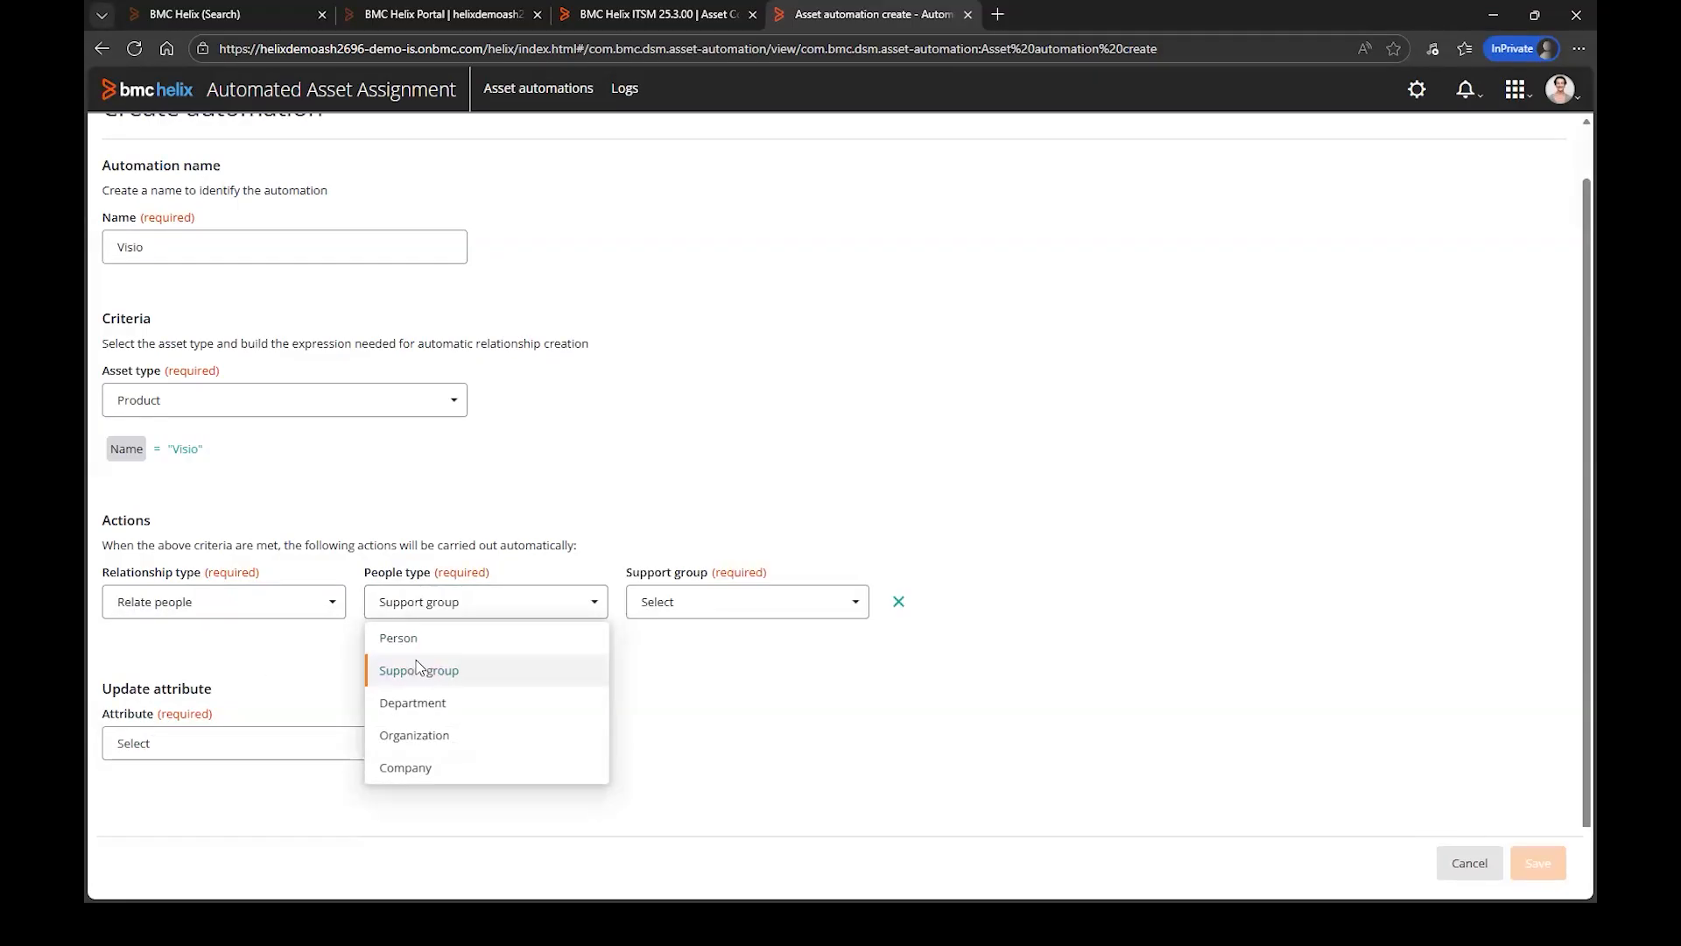
{"action": "left_click", "coordinate": [716, 609]}
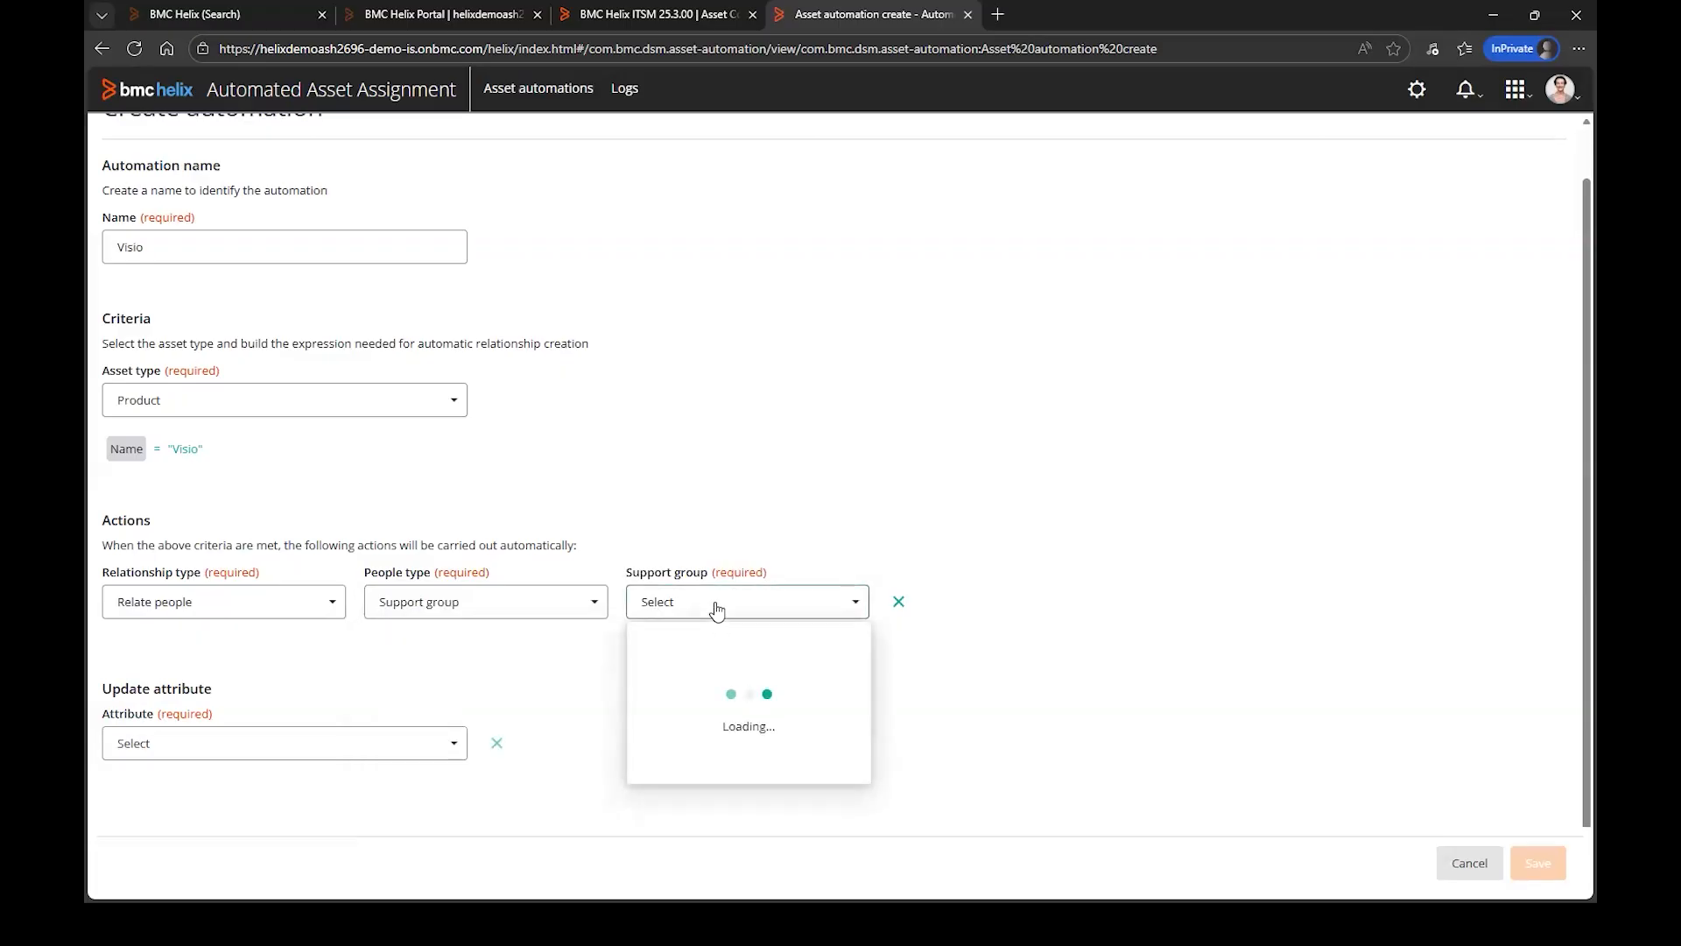
{"action": "type", "text": "asset man"}
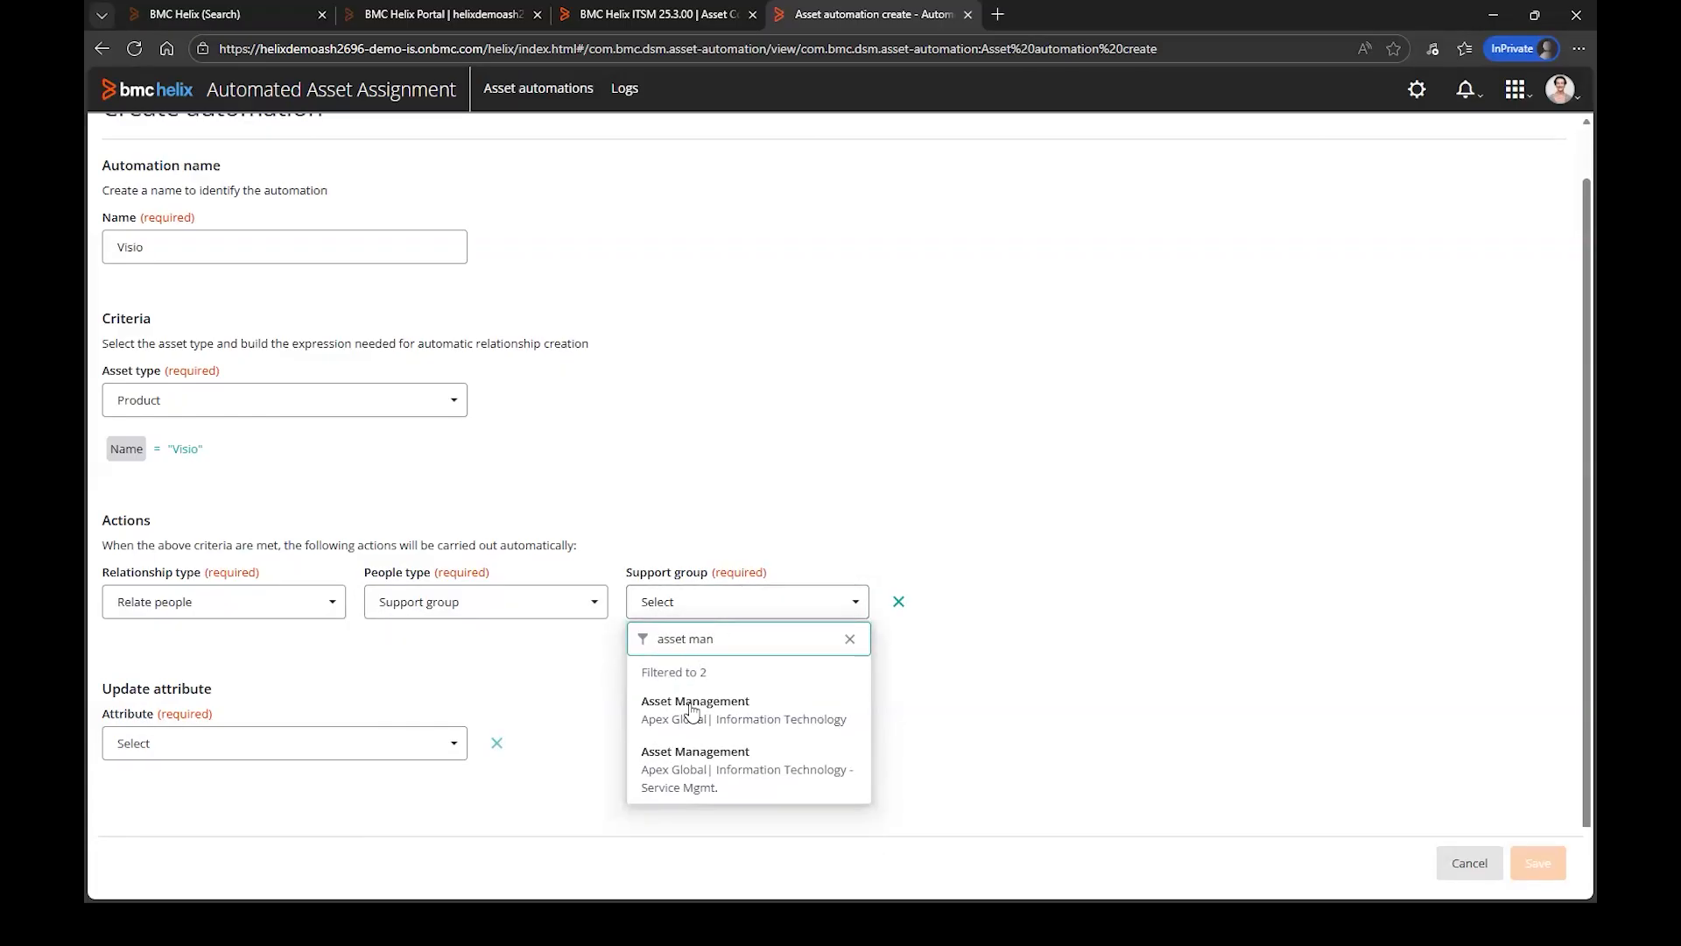
{"action": "left_click", "coordinate": [700, 709]}
{"action": "left_click", "coordinate": [935, 605]}
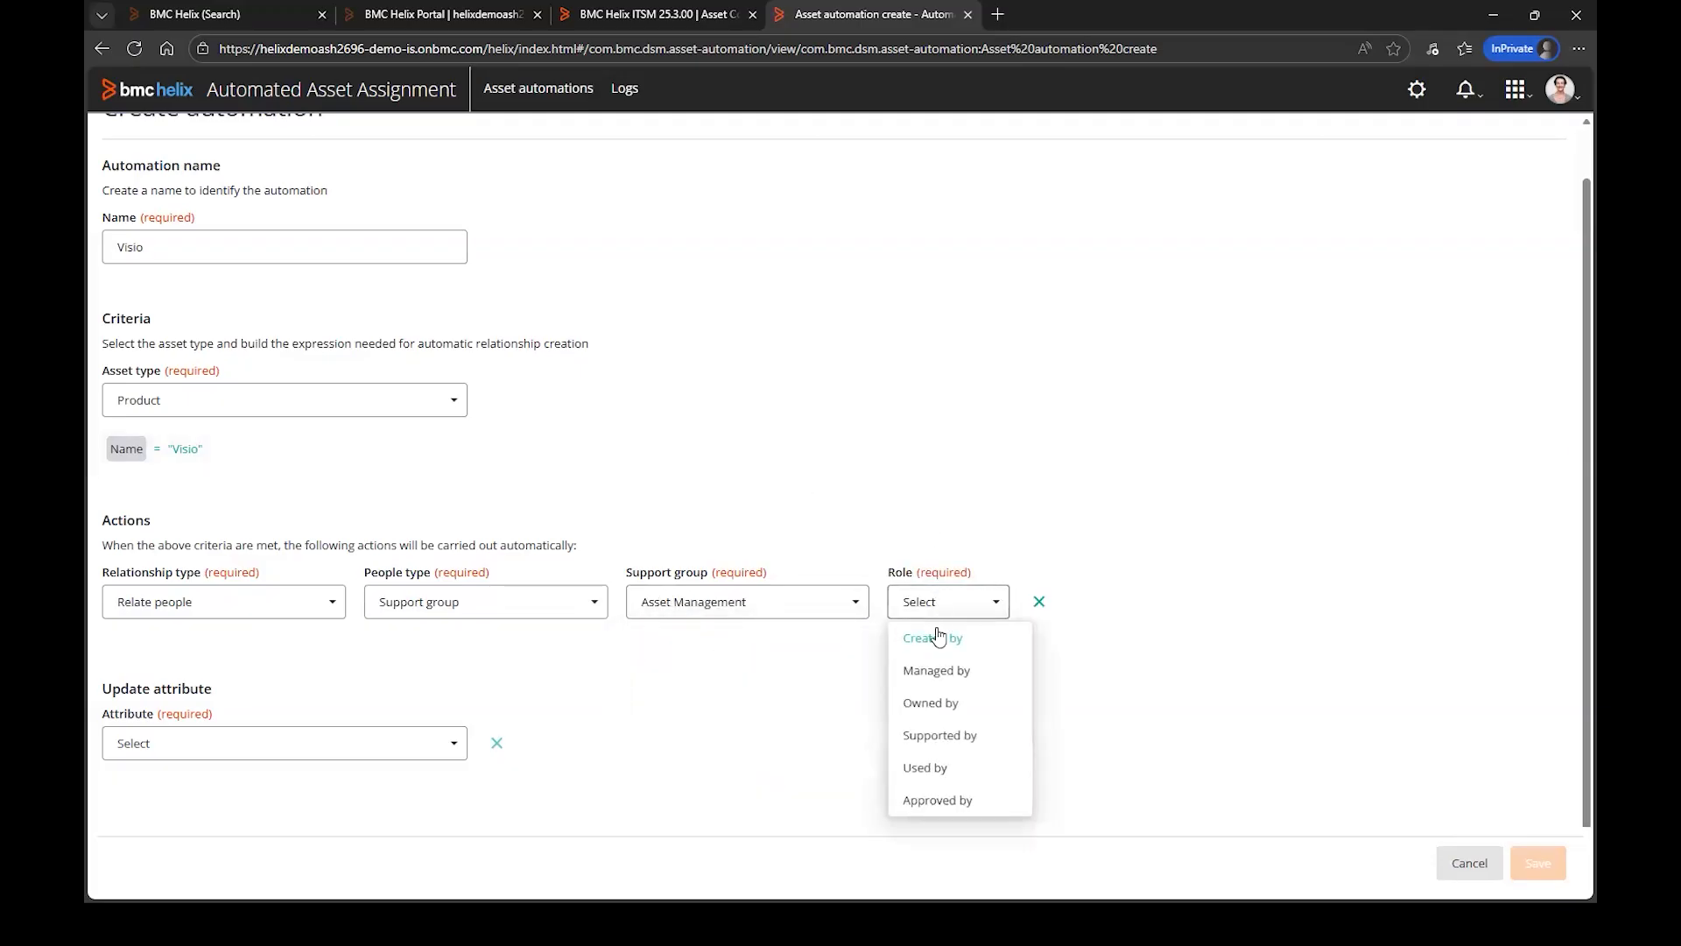
{"action": "left_click", "coordinate": [932, 735]}
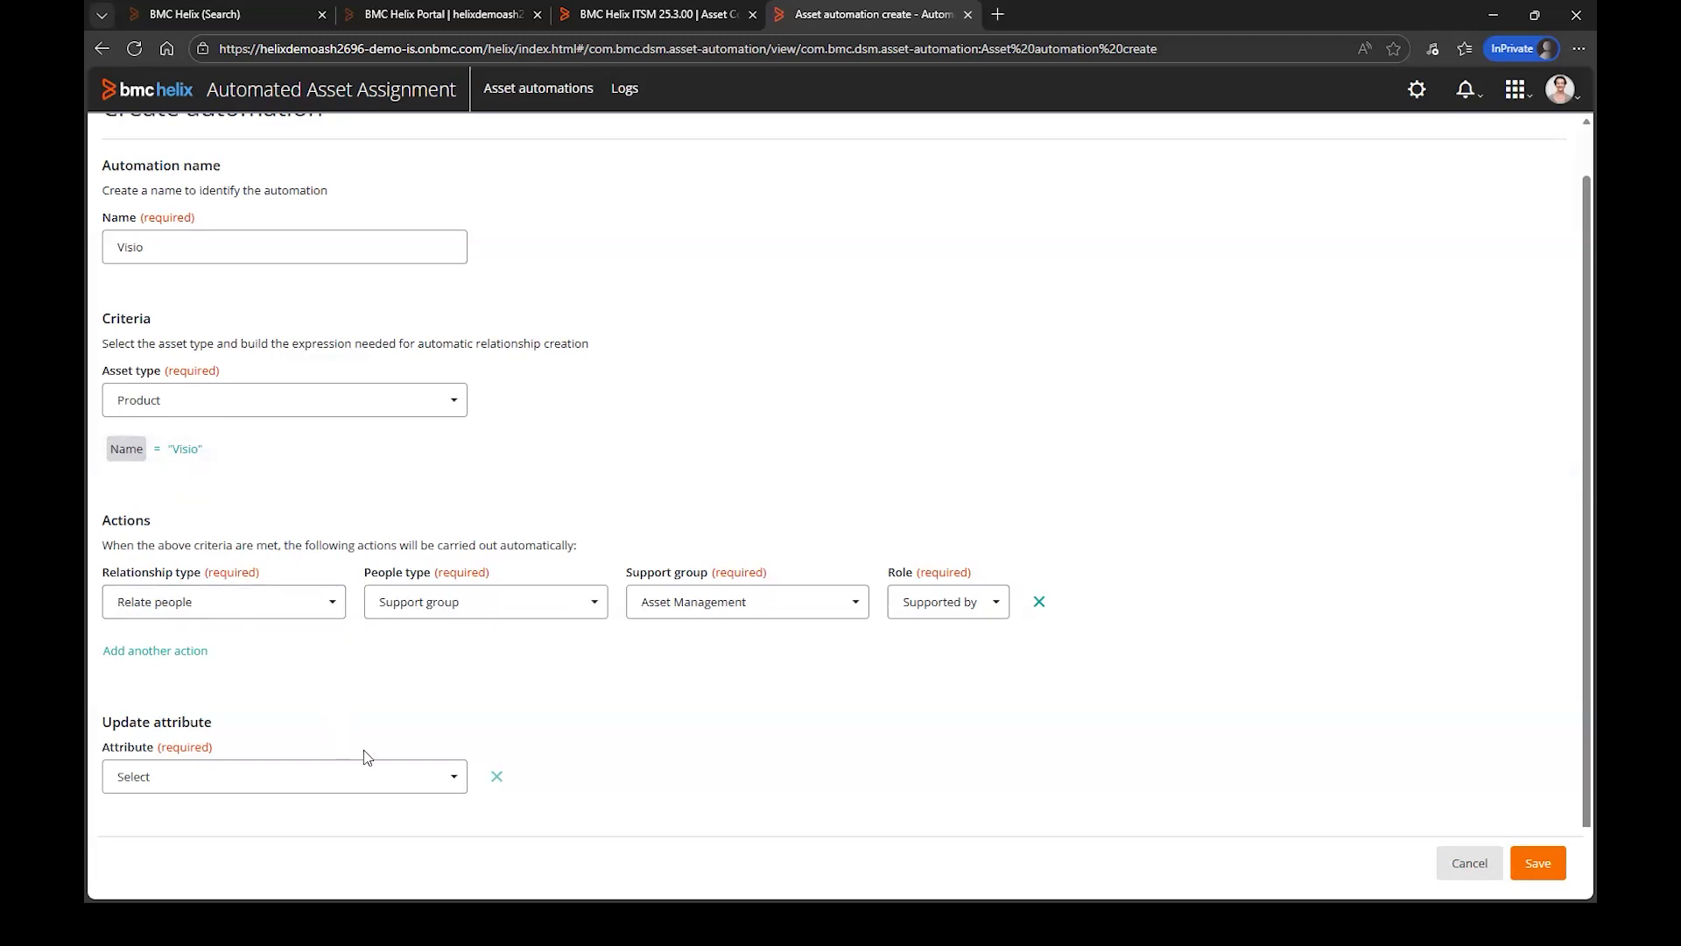
- Add an attribute update that sets Short Description to "xyz"
{"action": "left_click", "coordinate": [453, 778]}
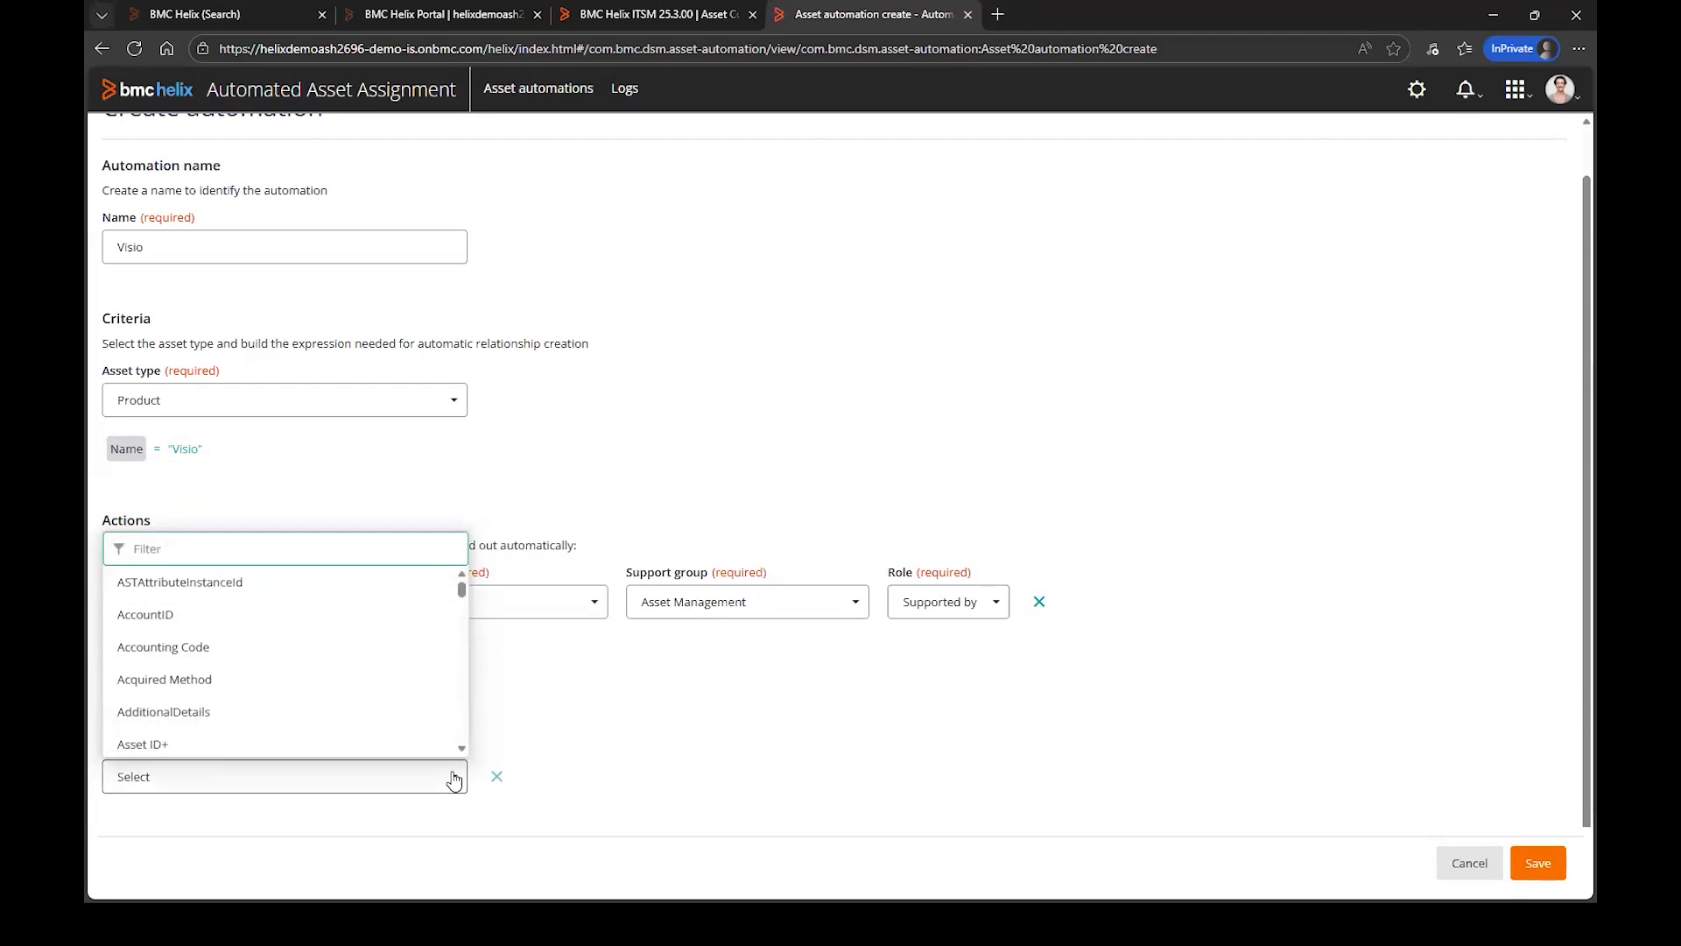
{"action": "scroll", "coordinate": [359, 696], "scroll_direction": "down", "scroll_amount": 4}
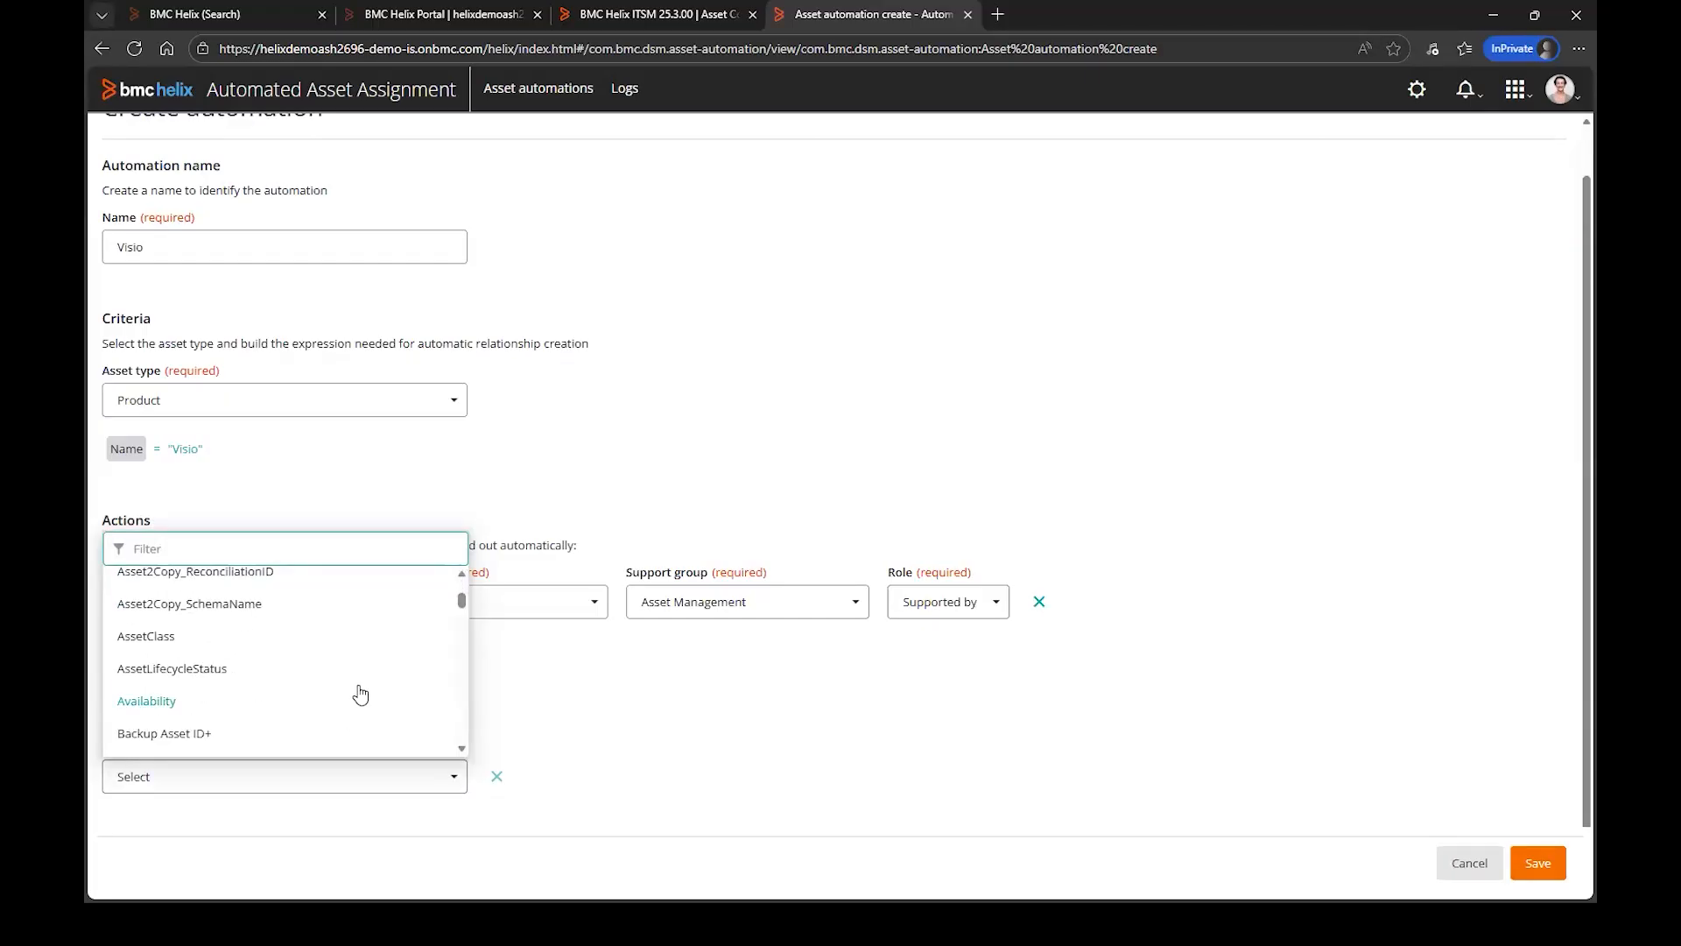
{"action": "scroll", "coordinate": [360, 692], "scroll_direction": "up", "scroll_amount": 1}
{"action": "scroll", "coordinate": [361, 688], "scroll_direction": "down", "scroll_amount": 5}
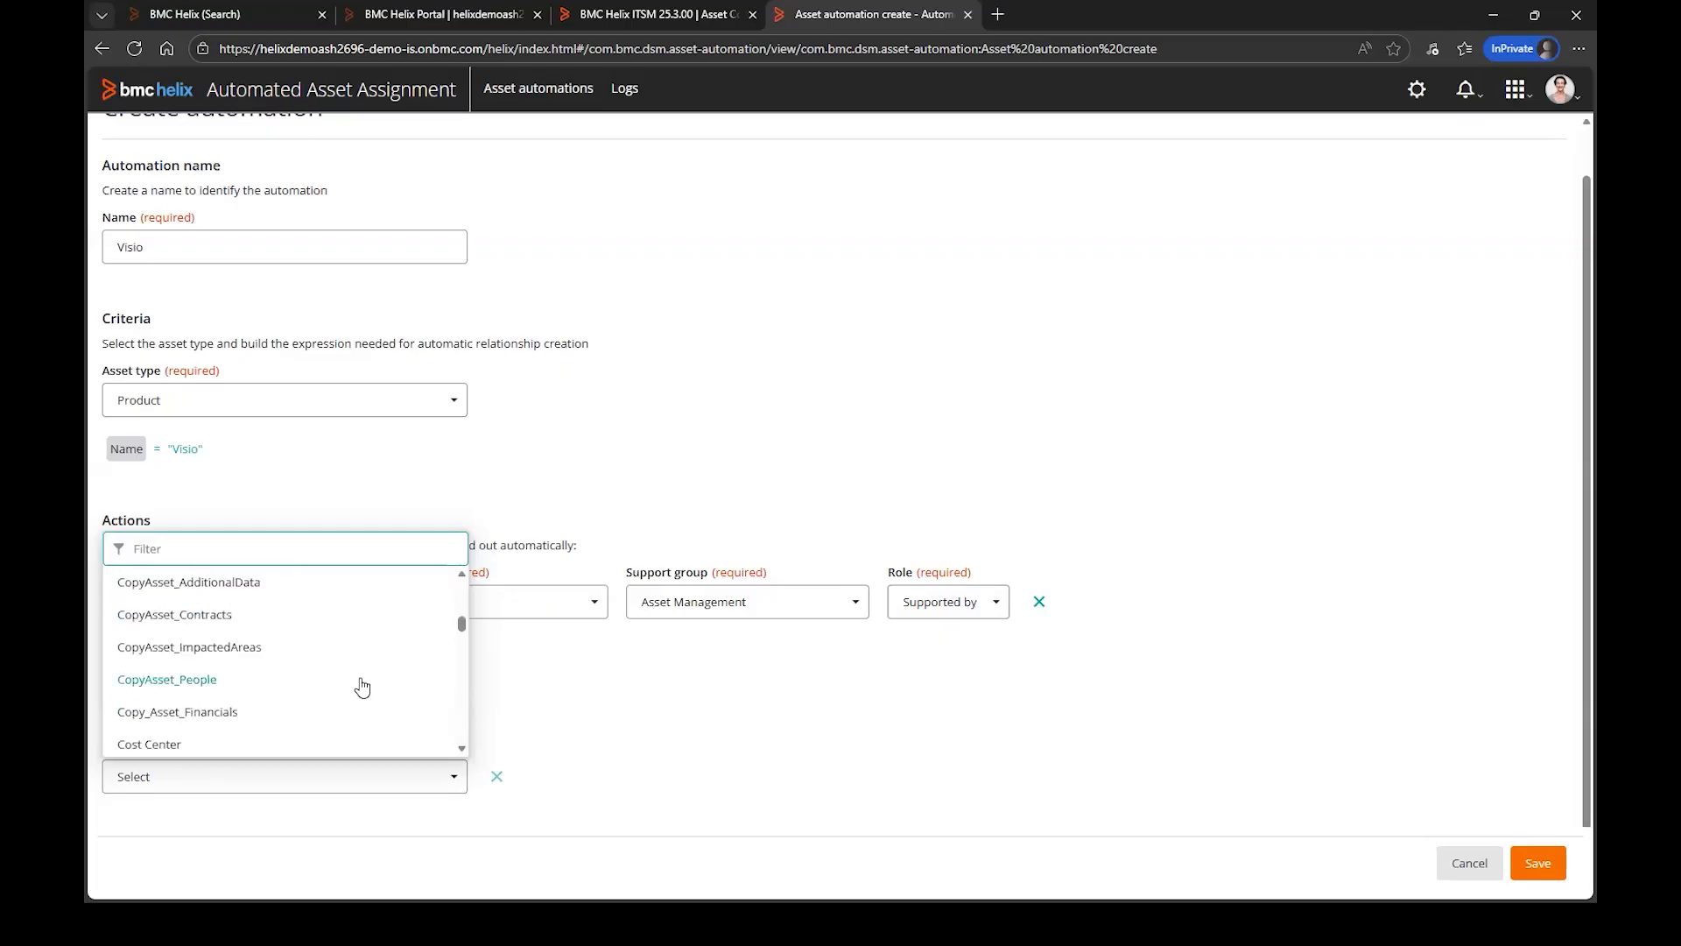
{"action": "type", "text": "de"}
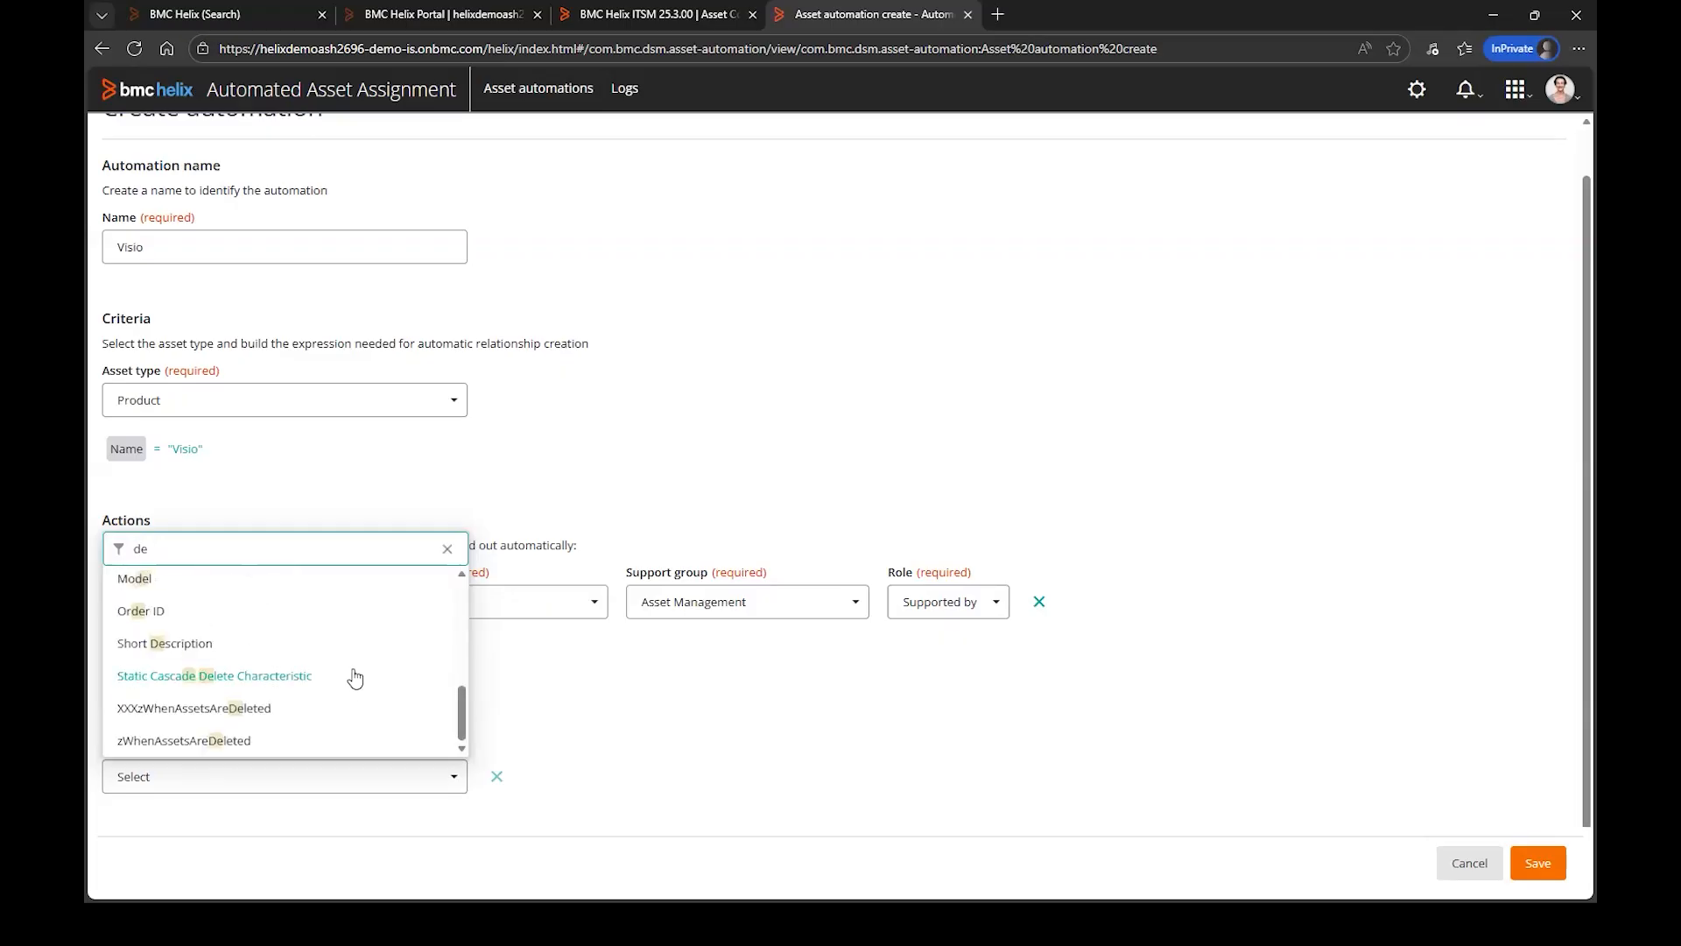
{"action": "left_click", "coordinate": [136, 644]}
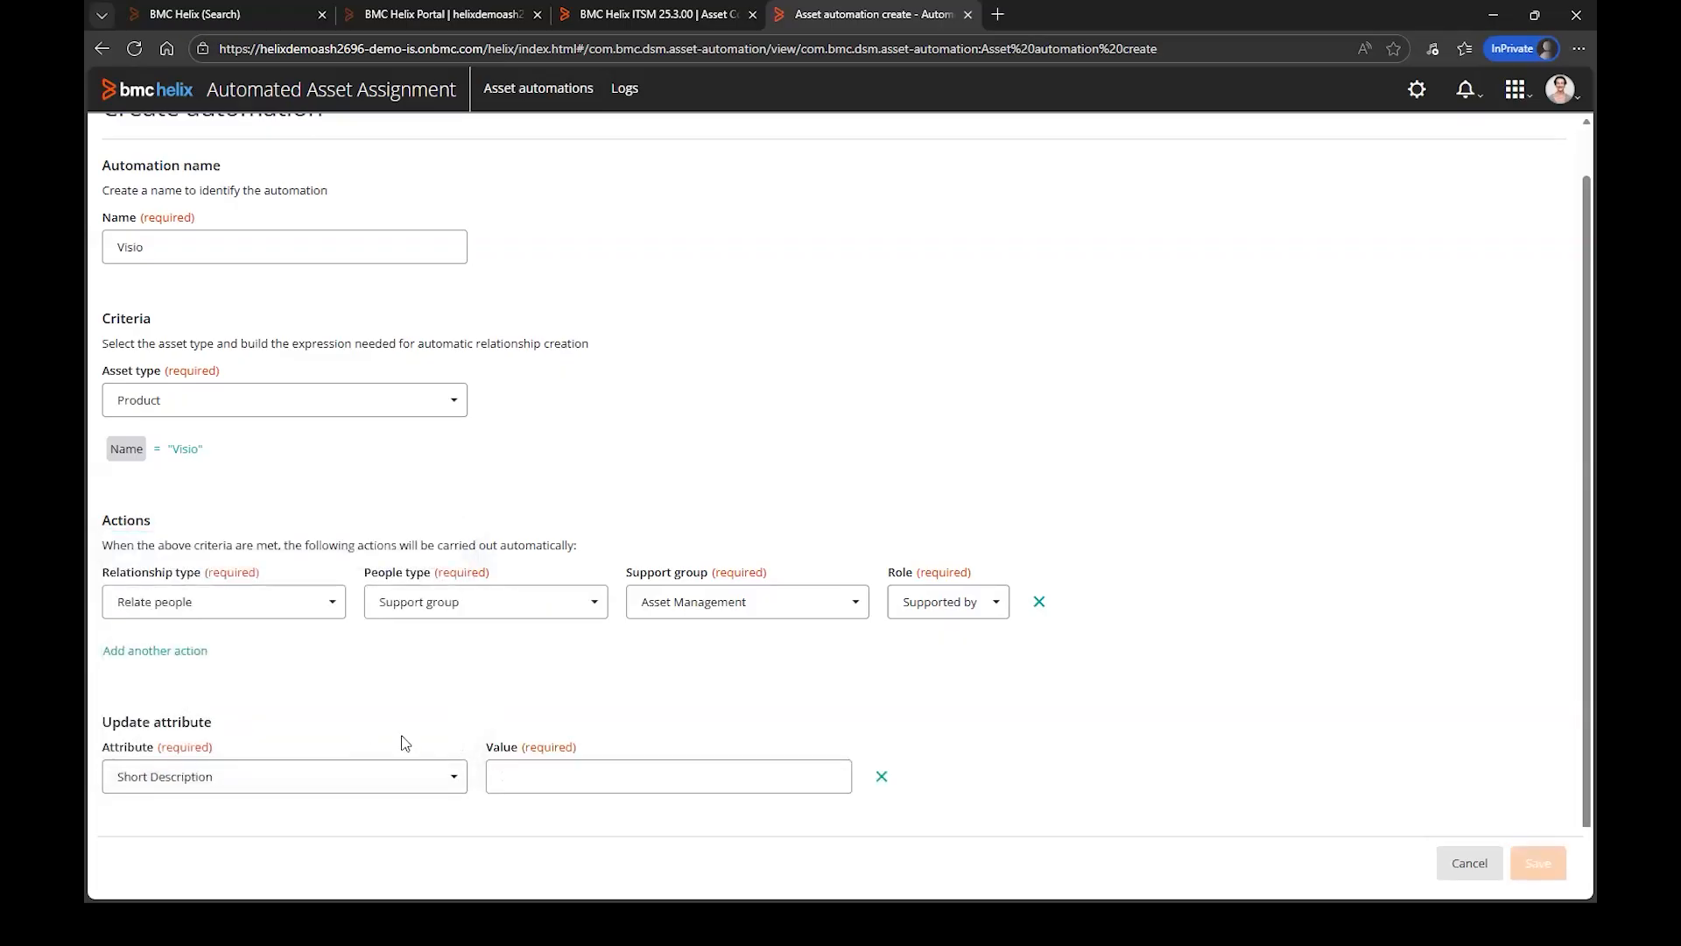
{"action": "left_click", "coordinate": [501, 775]}
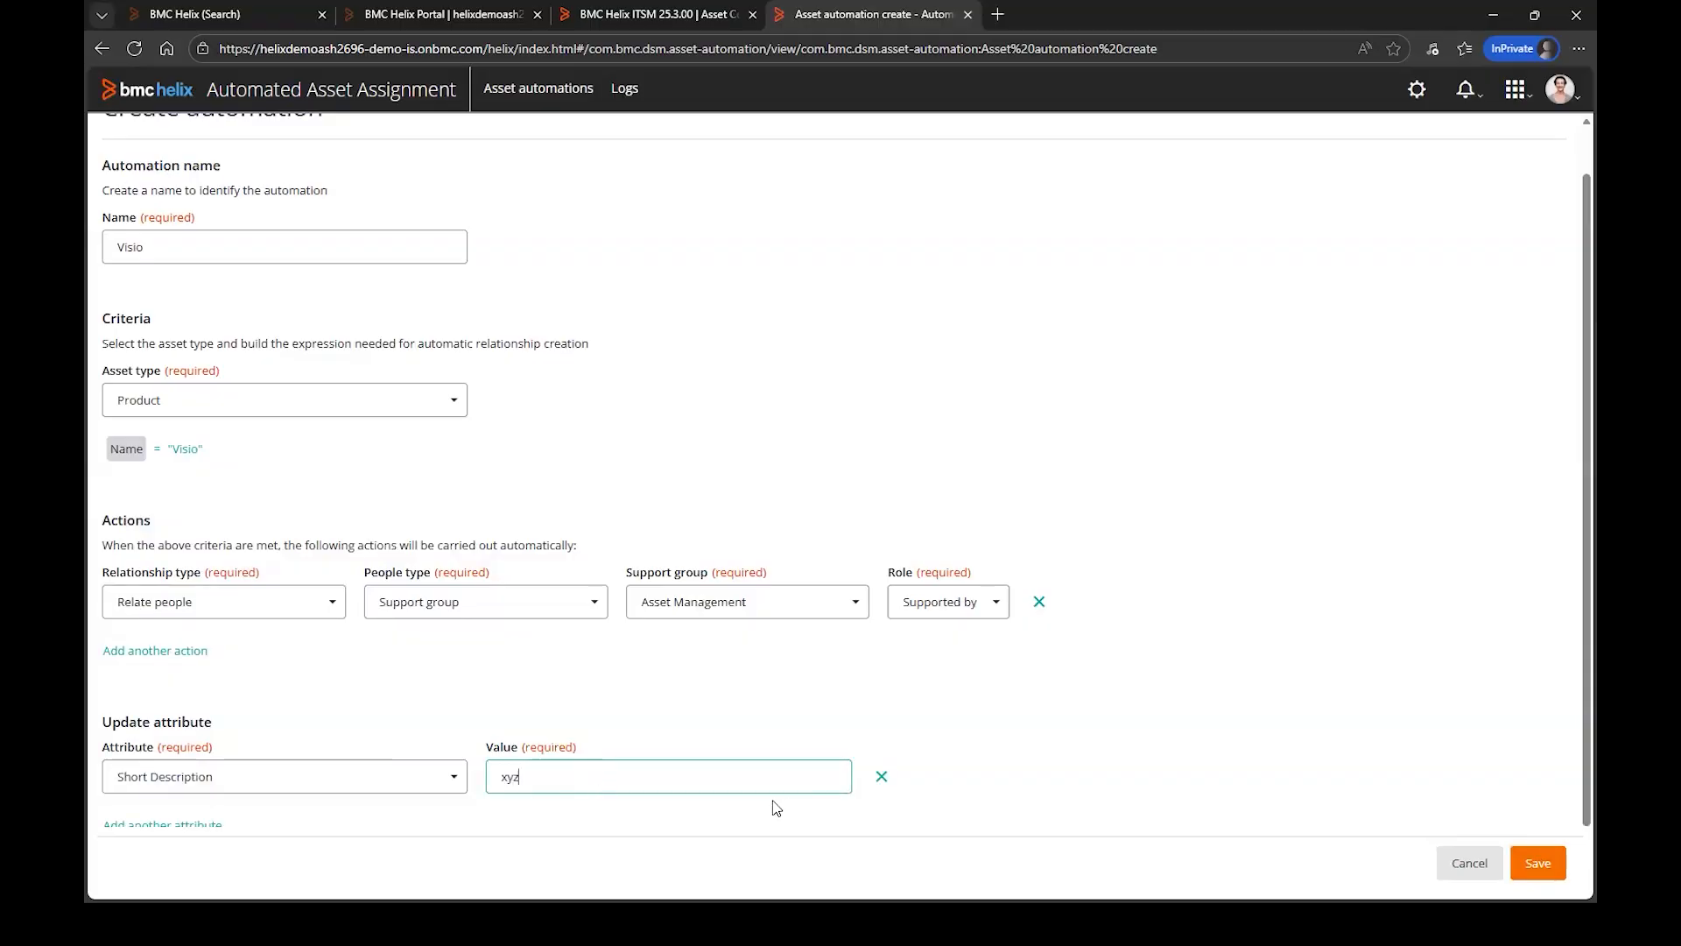
- Add a second attribute update that sets Availability to High
{"action": "scroll", "coordinate": [525, 790], "scroll_direction": "down", "scroll_amount": 1}
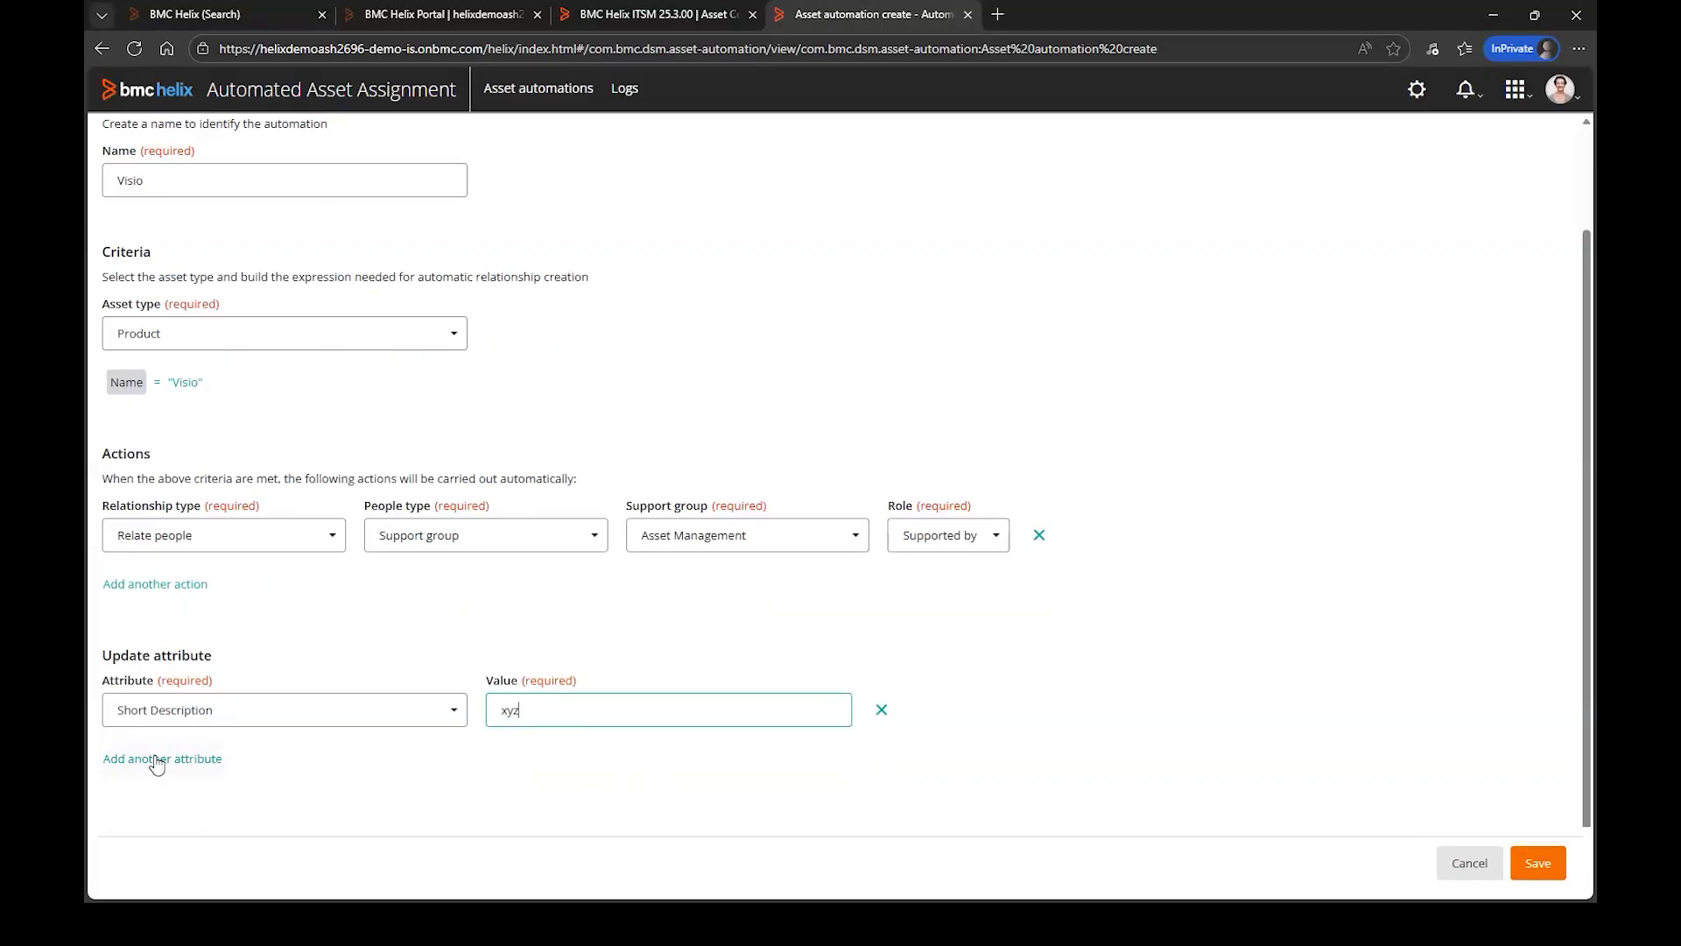
{"action": "left_click", "coordinate": [157, 762]}
{"action": "left_click", "coordinate": [159, 751]}
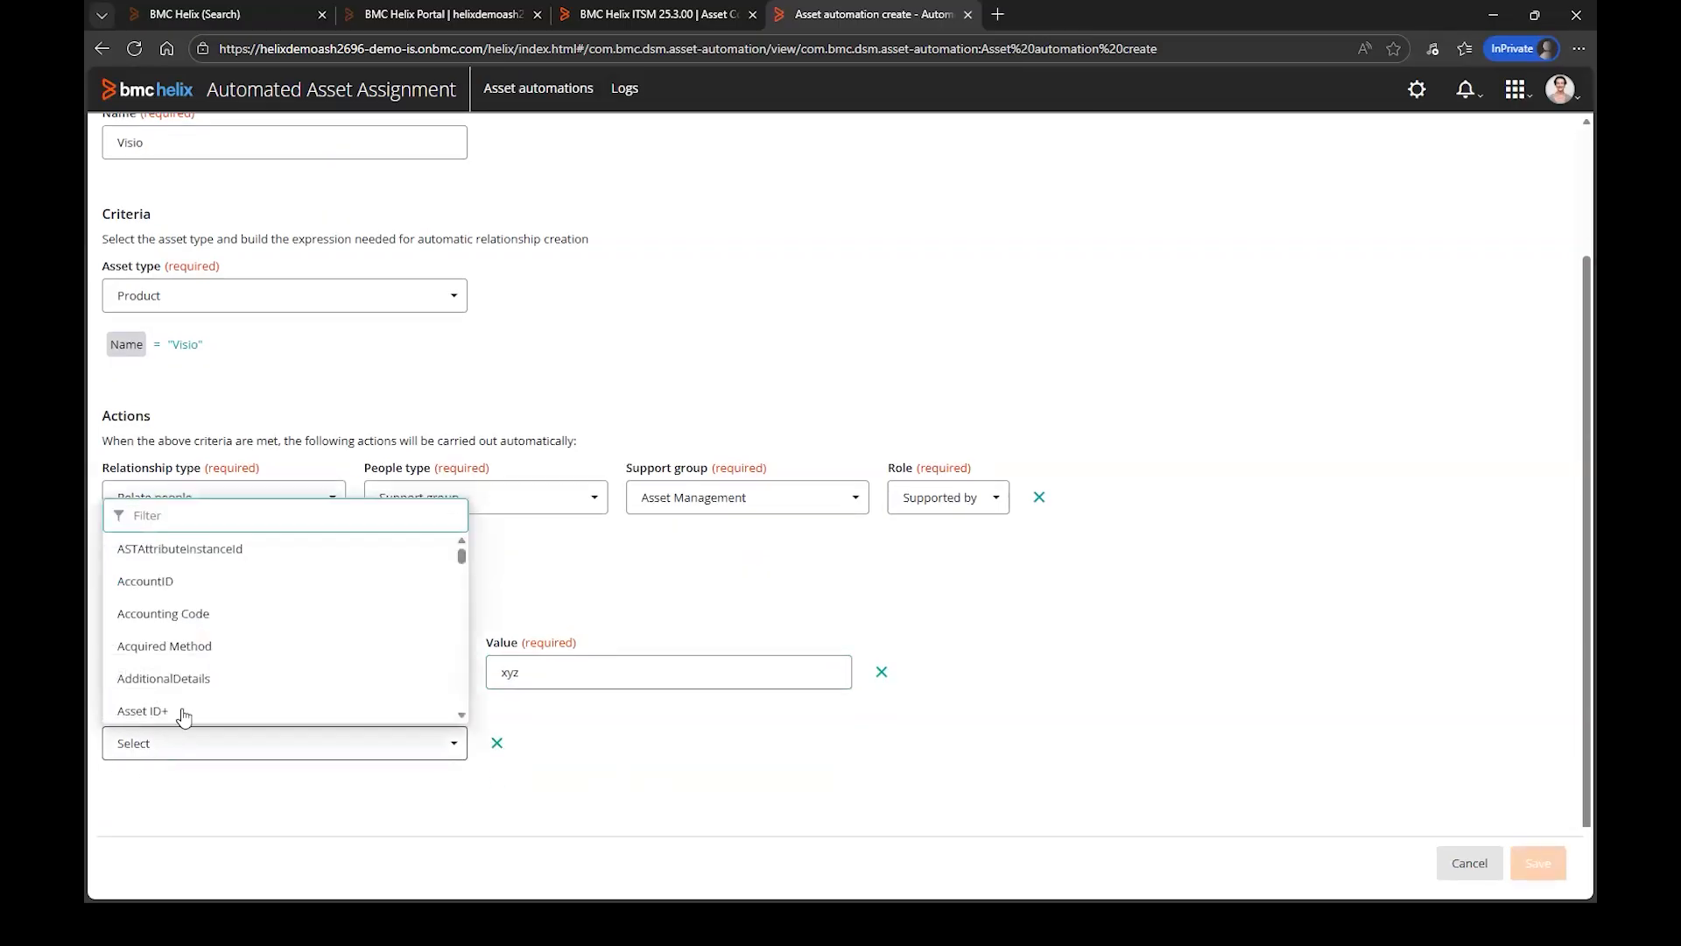
{"action": "scroll", "coordinate": [214, 692], "scroll_direction": "down", "scroll_amount": 3}
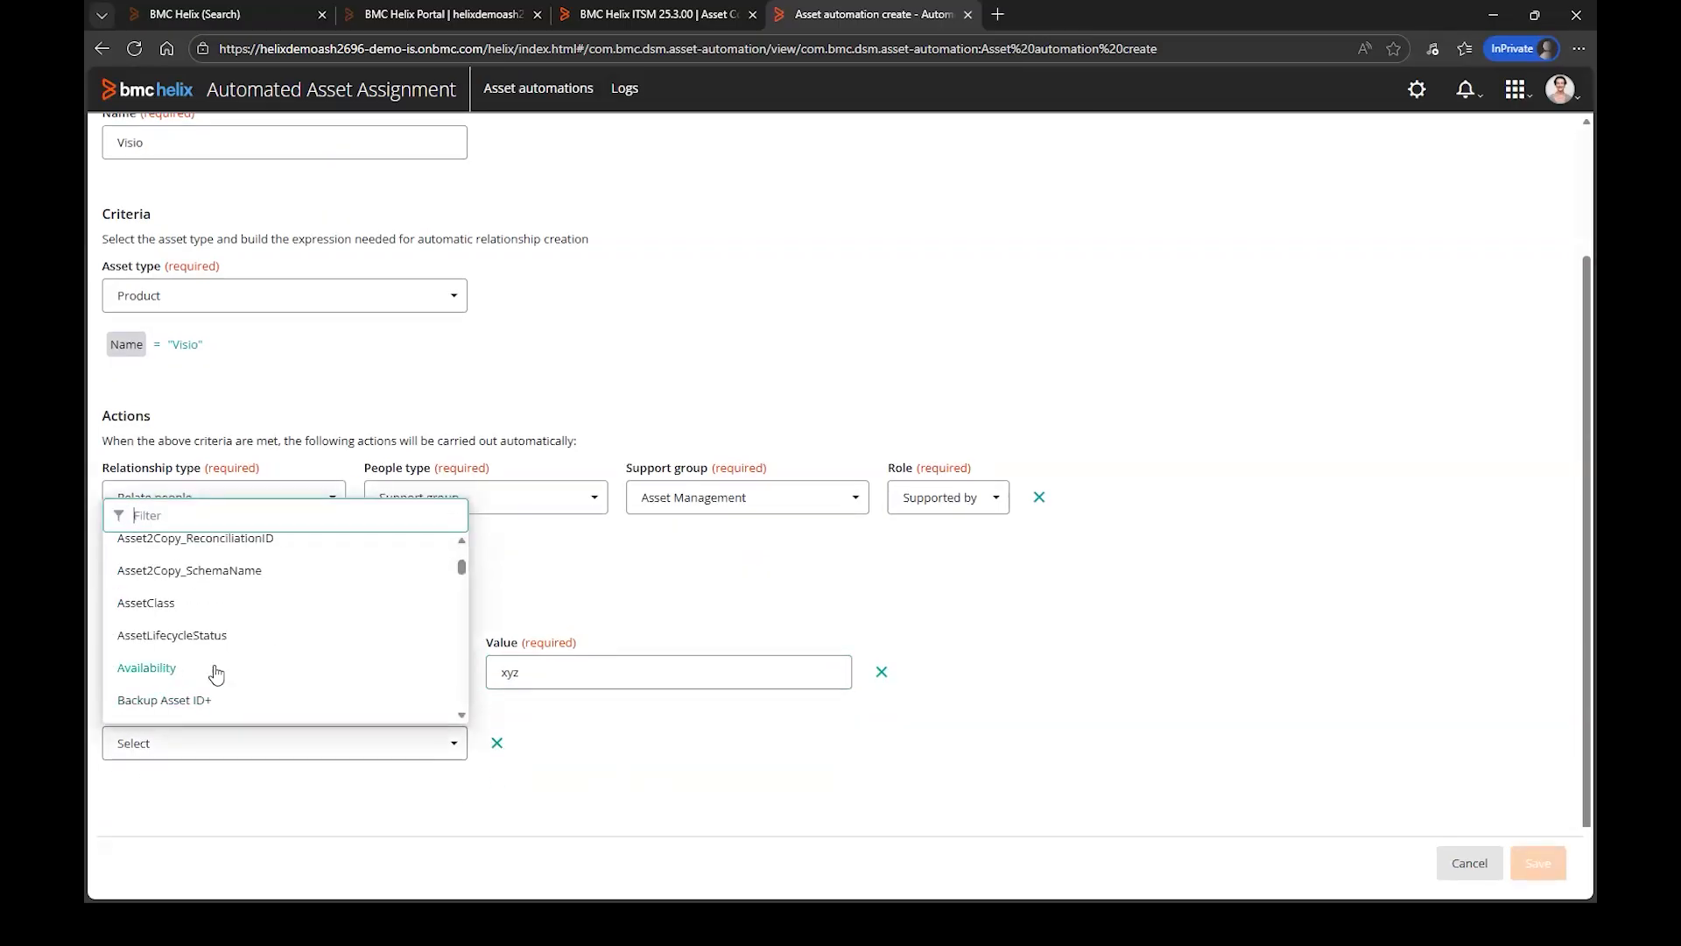
{"action": "left_click", "coordinate": [216, 669]}
{"action": "left_click", "coordinate": [612, 755]}
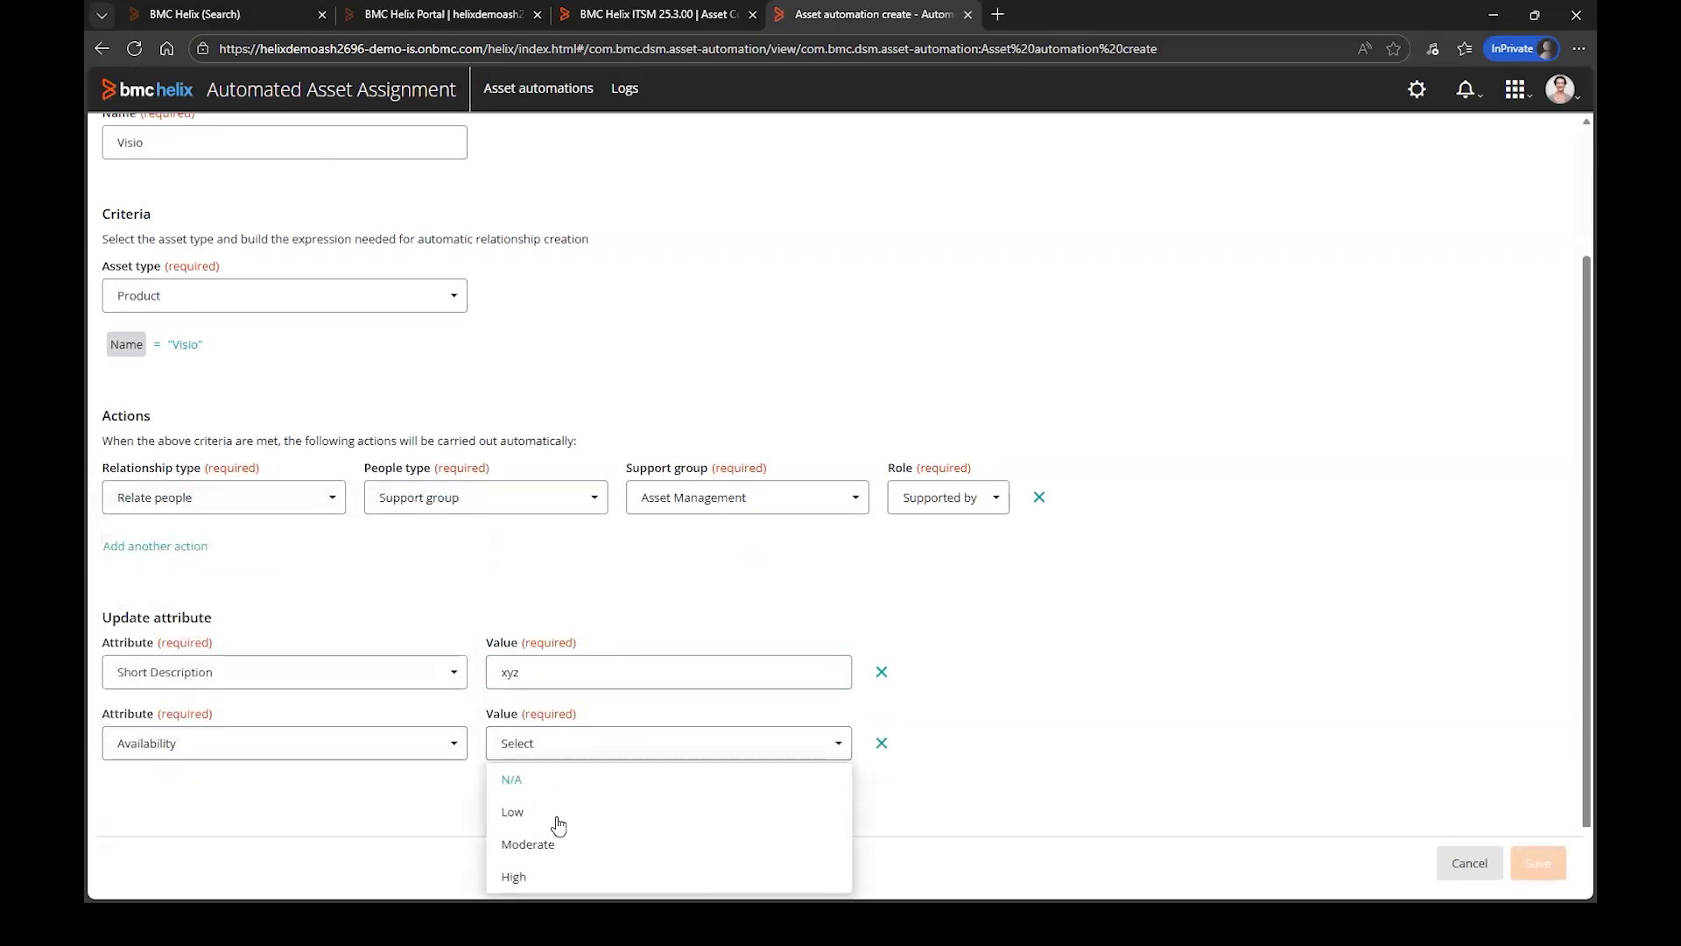
{"action": "left_click", "coordinate": [521, 873]}
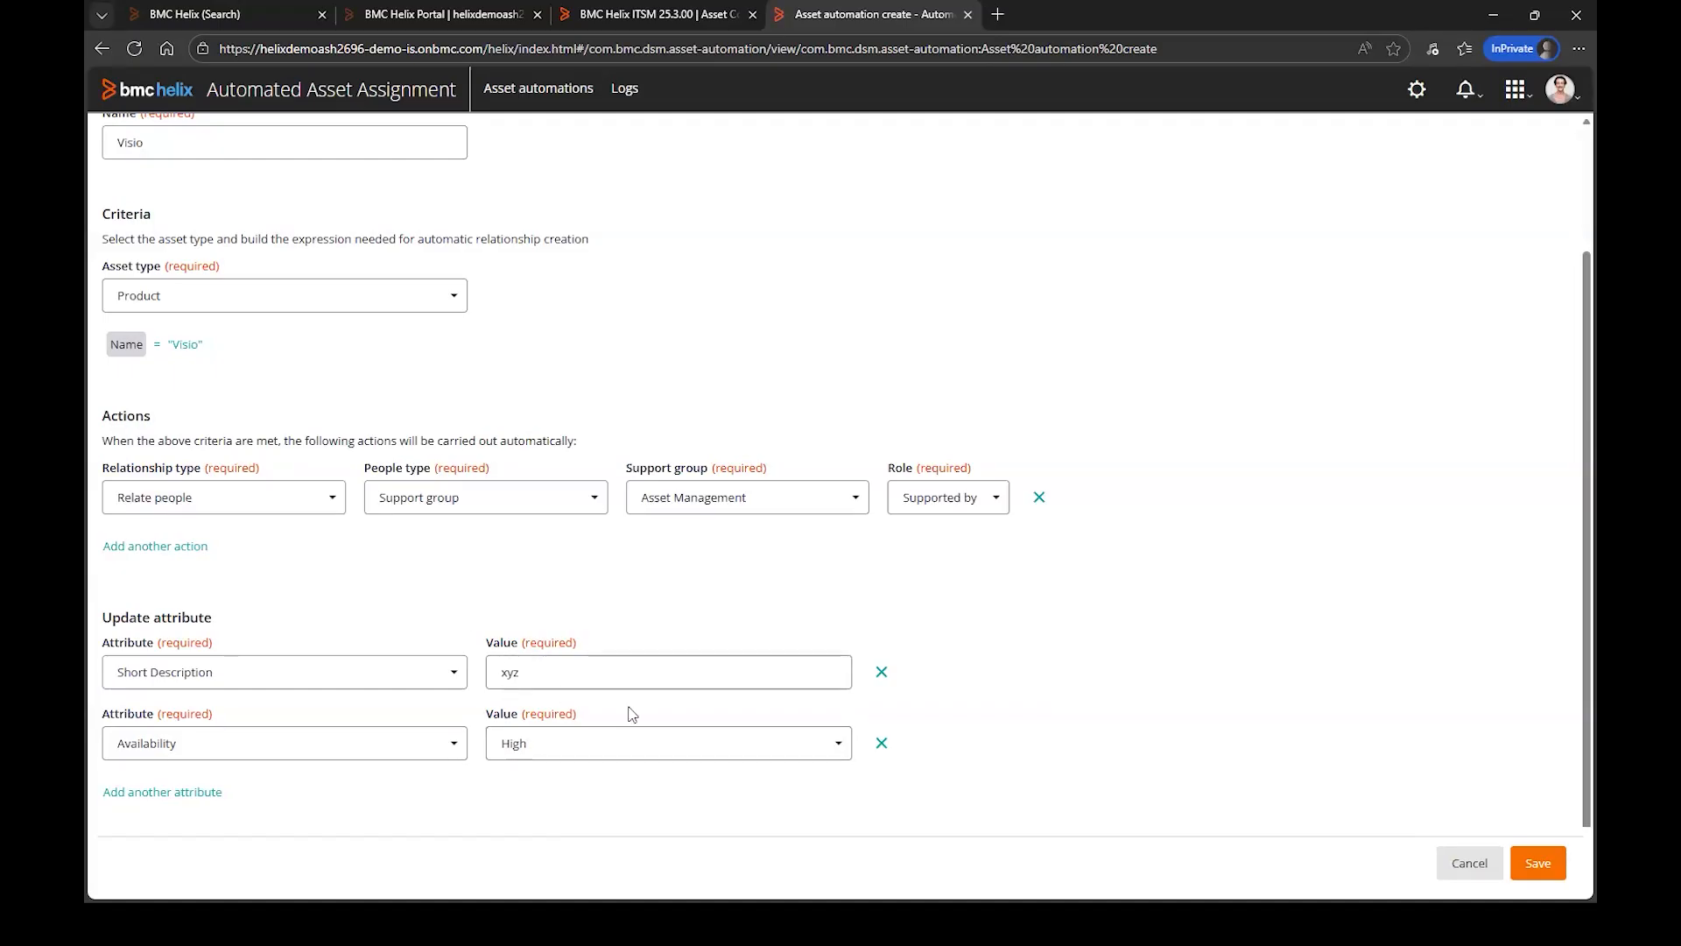
- Remove the Short Description and Availability attribute updates from the automation
{"action": "left_click", "coordinate": [880, 672]}
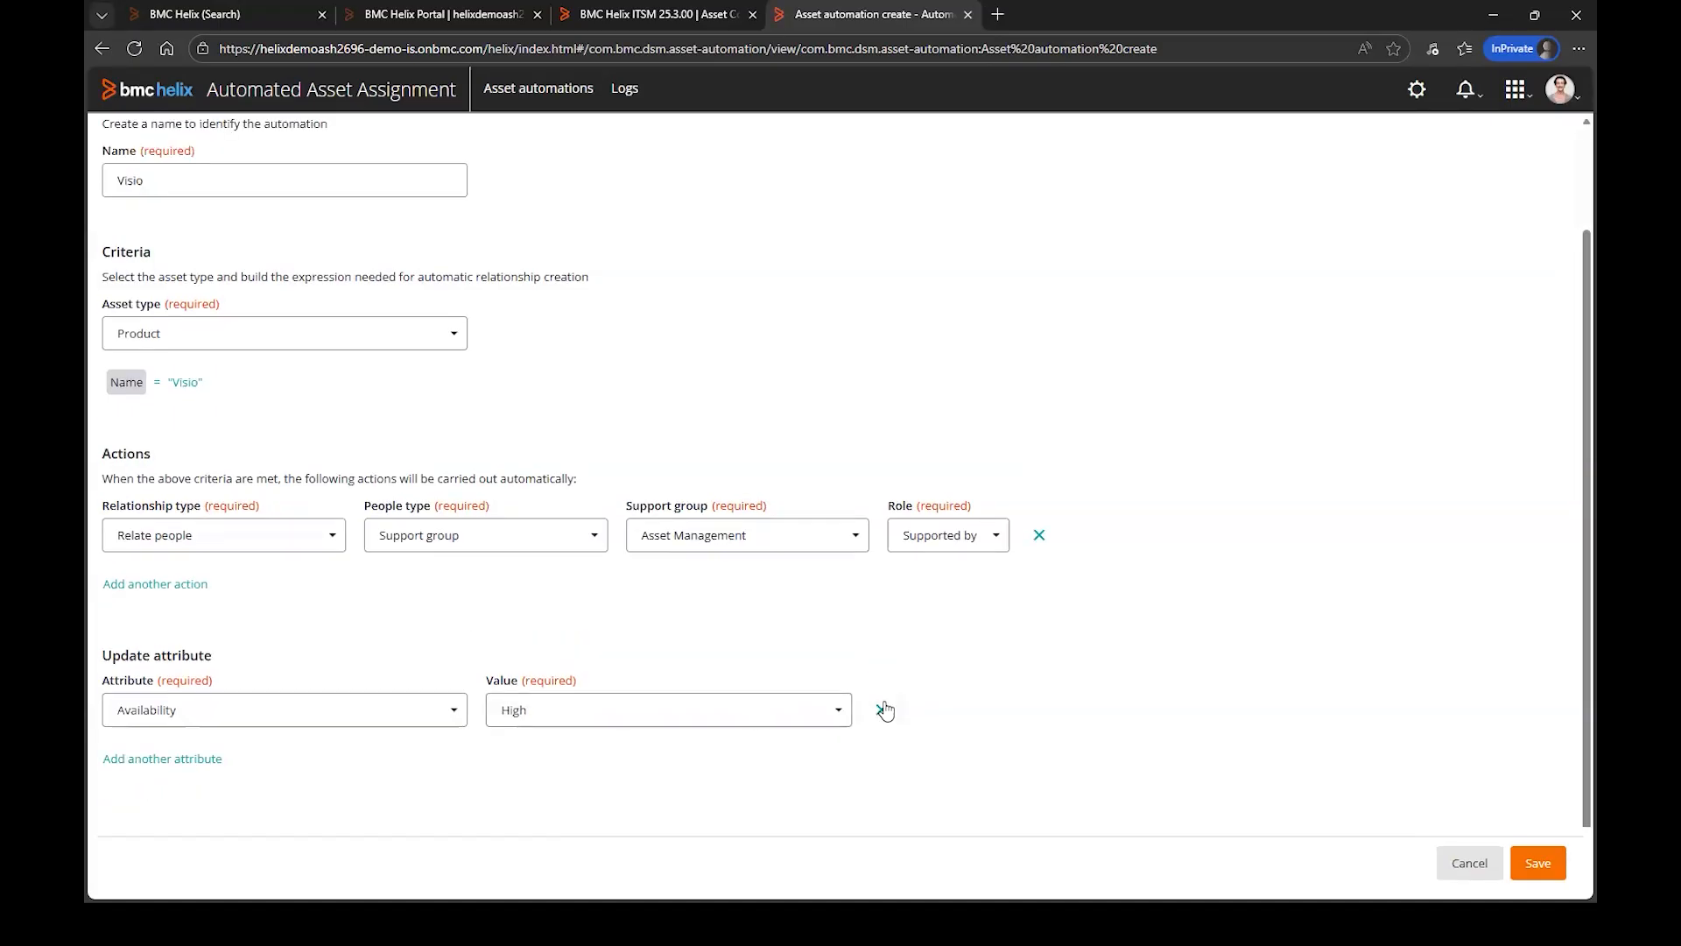
{"action": "left_click", "coordinate": [883, 709]}
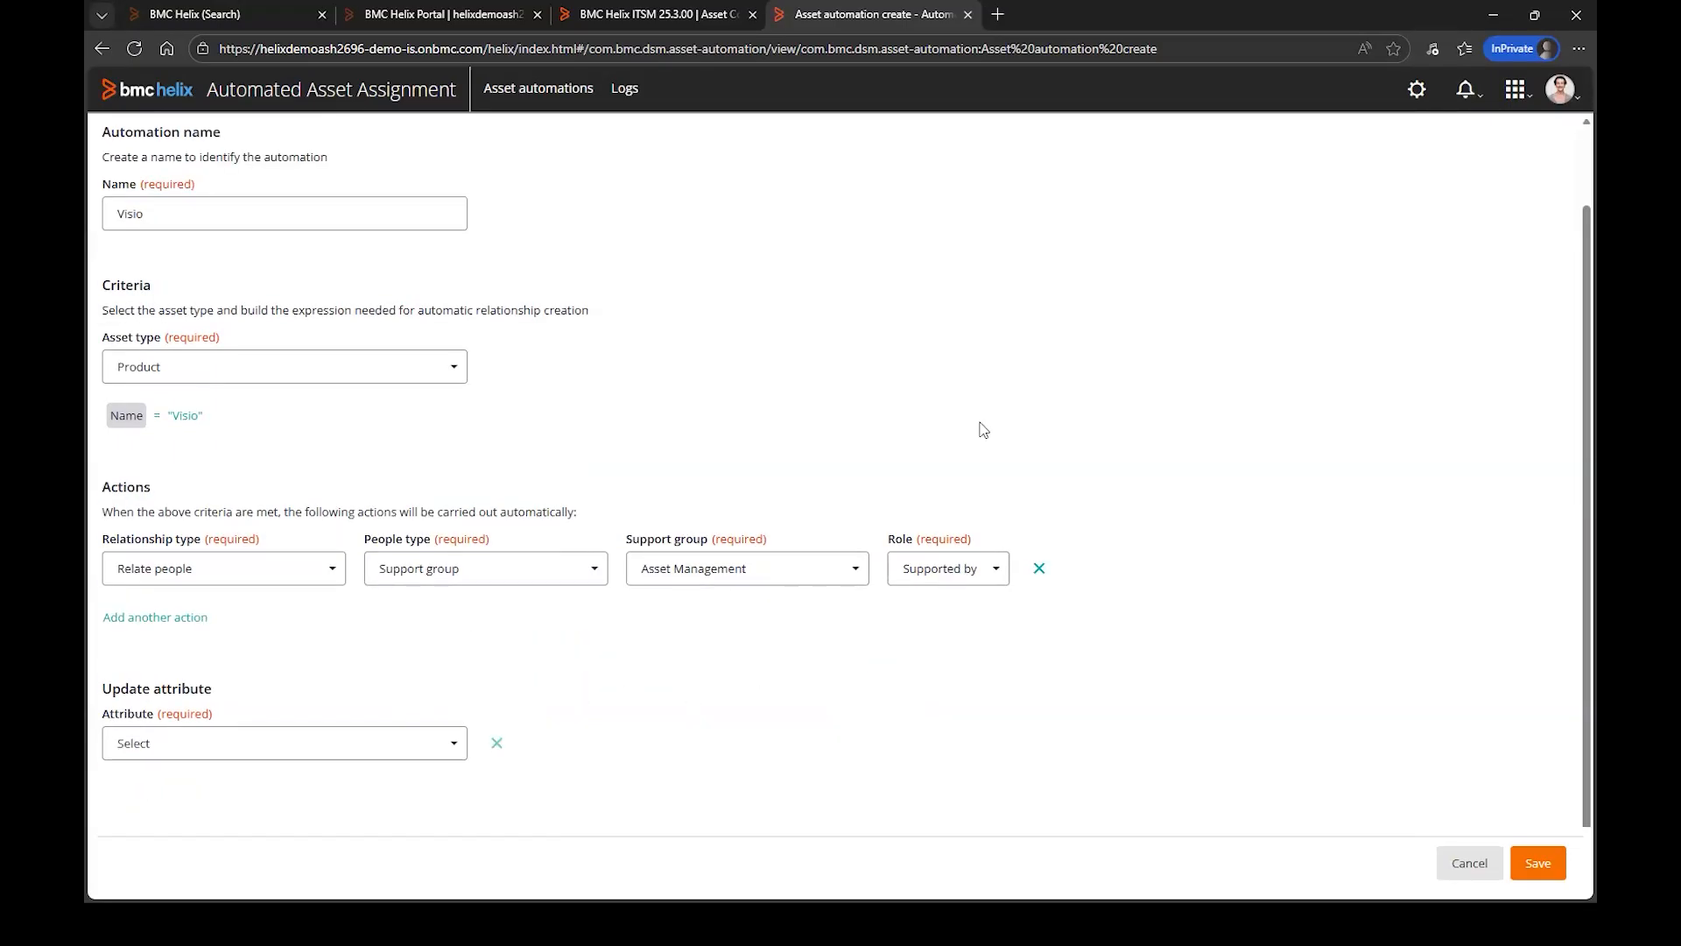
- Save the new automation and enable the Visio rule in the automations list
{"action": "left_click", "coordinate": [1539, 864]}
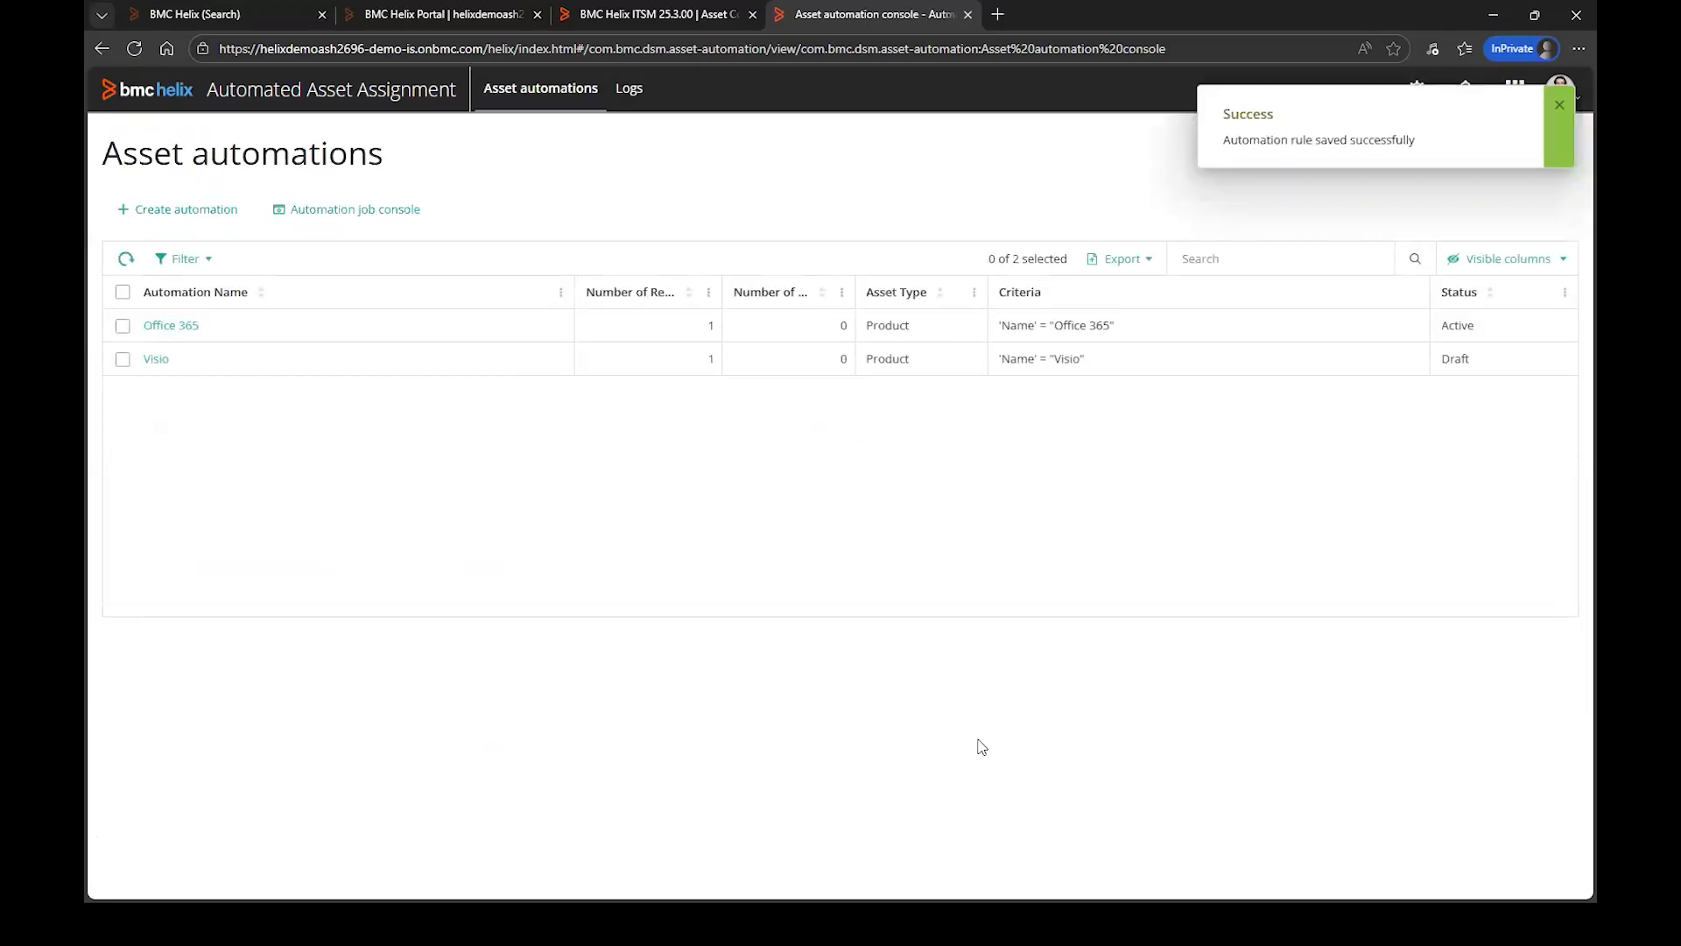
{"action": "left_click", "coordinate": [123, 361]}
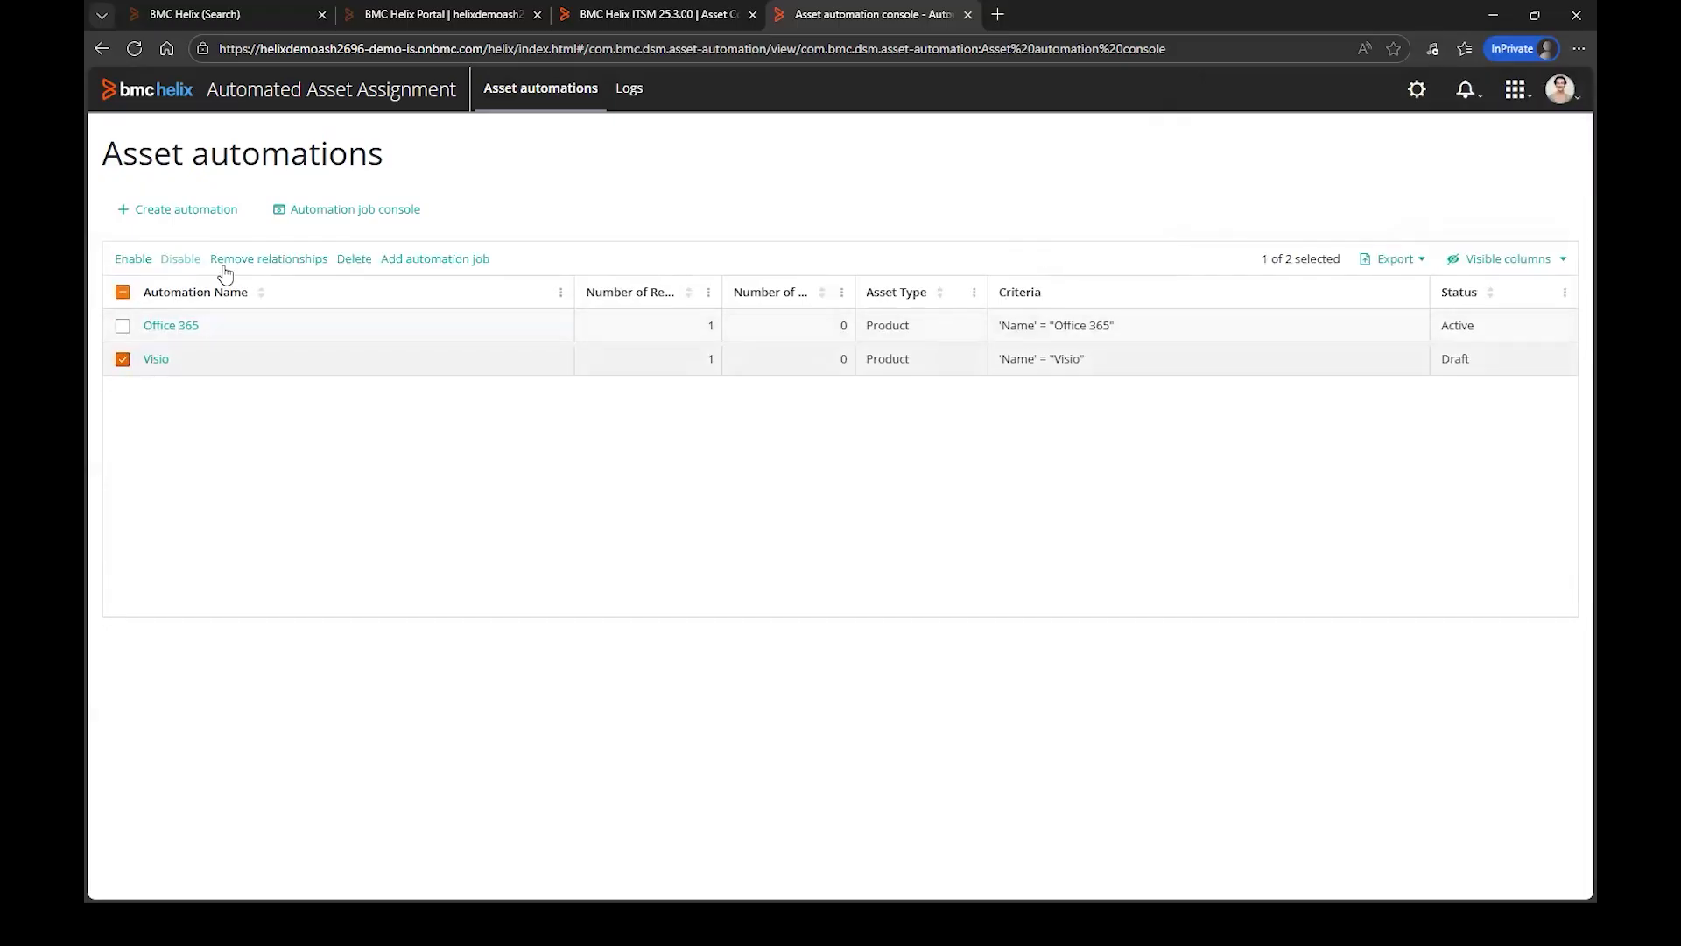
{"action": "left_click", "coordinate": [130, 261]}
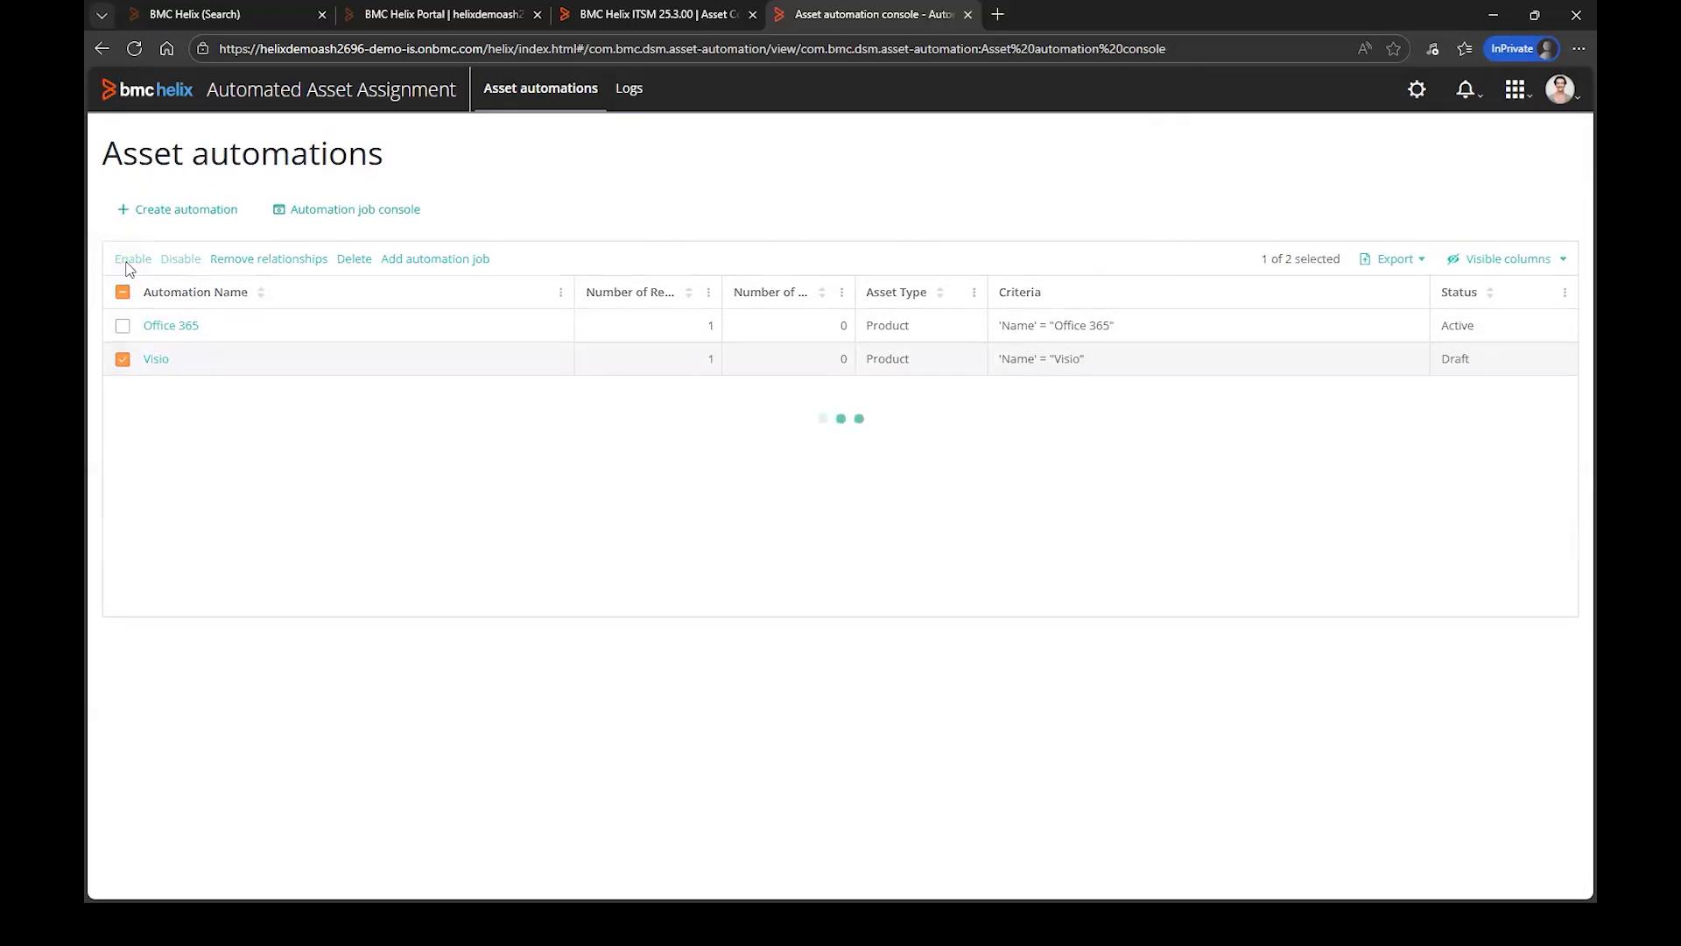
- Create, preview and run an automation job named Visio for the Visio automation, and view it in the Automation job console
{"action": "left_click", "coordinate": [123, 359]}
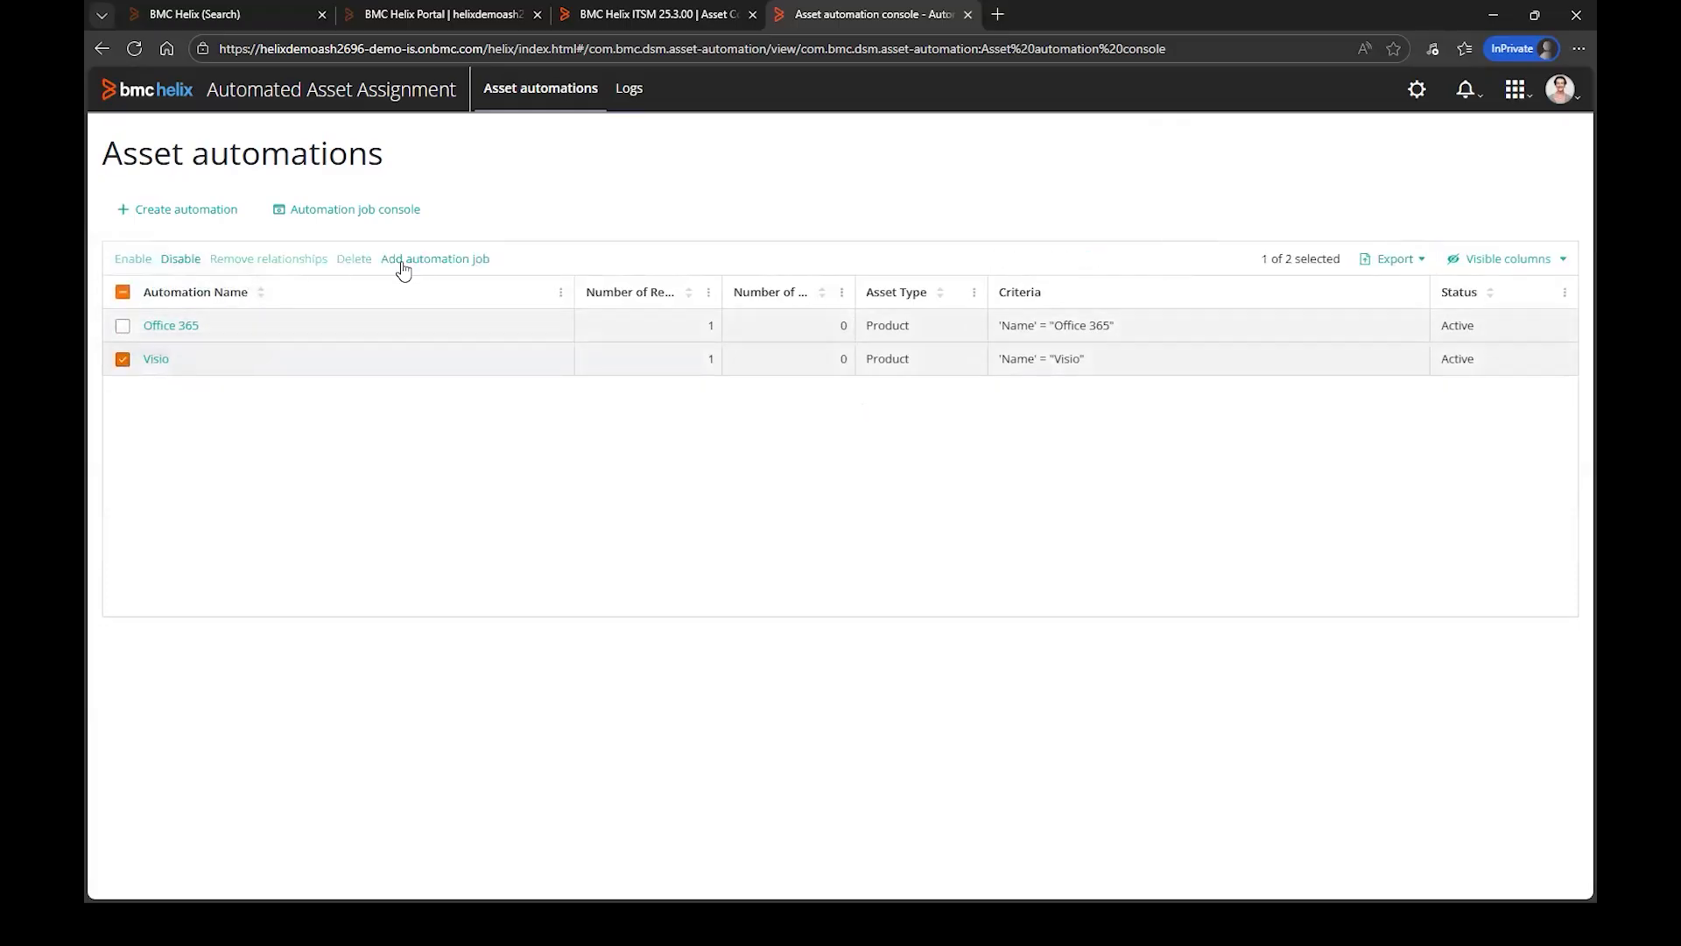
{"action": "left_click", "coordinate": [427, 259]}
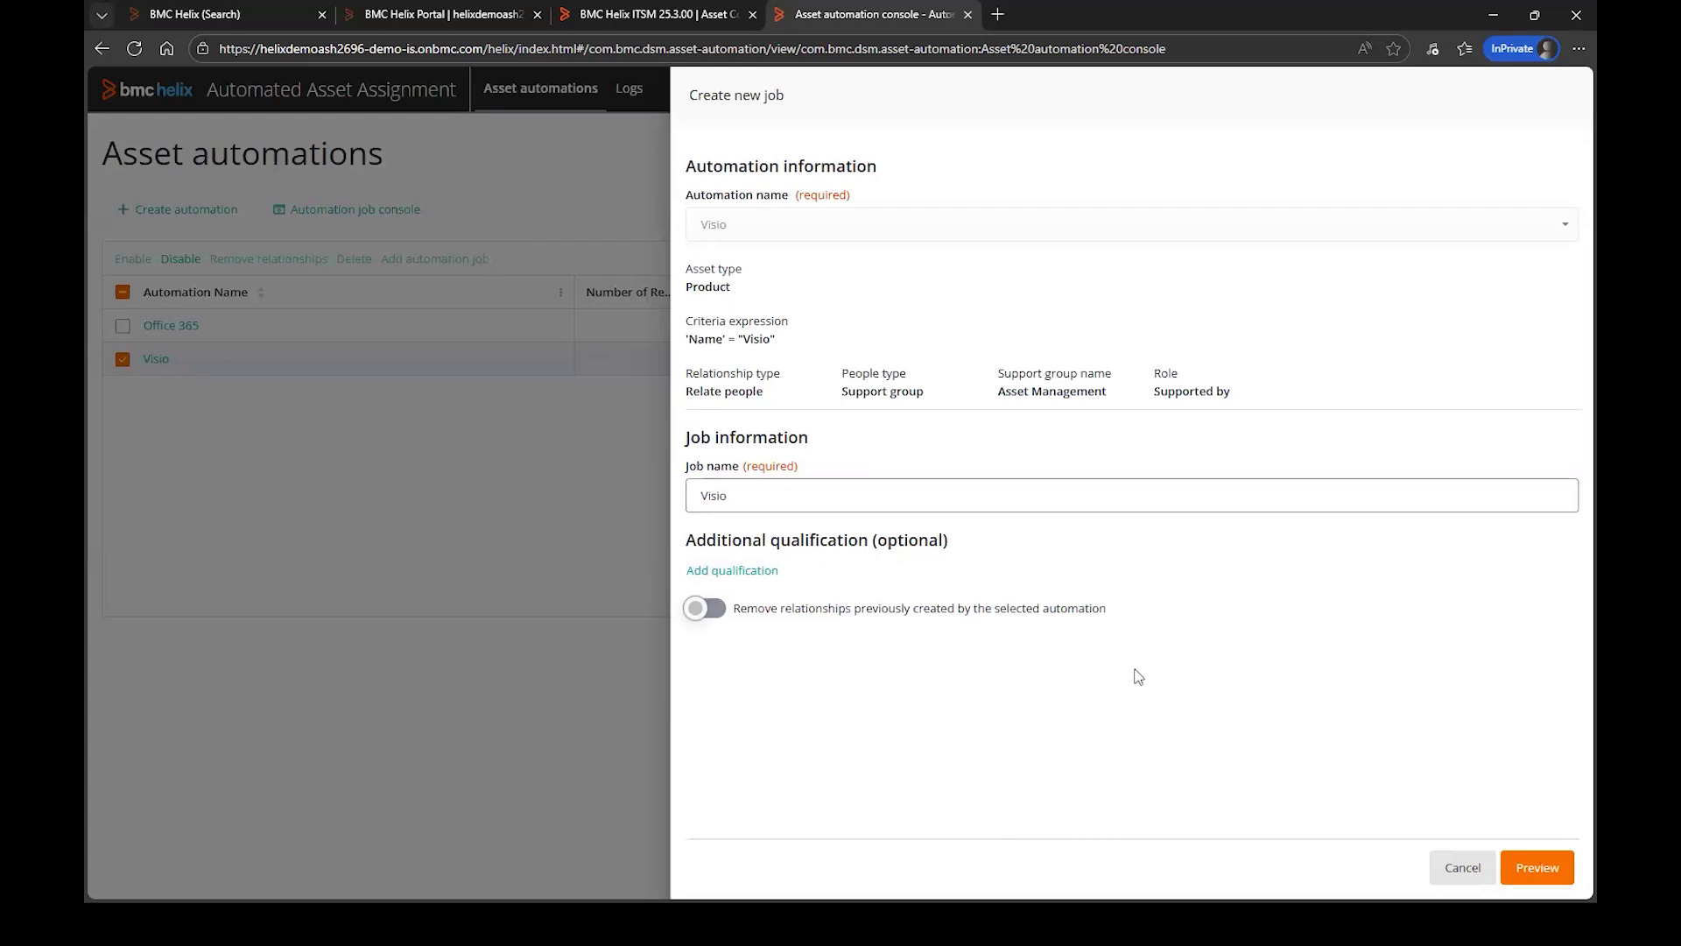
{"action": "left_click", "coordinate": [1534, 865]}
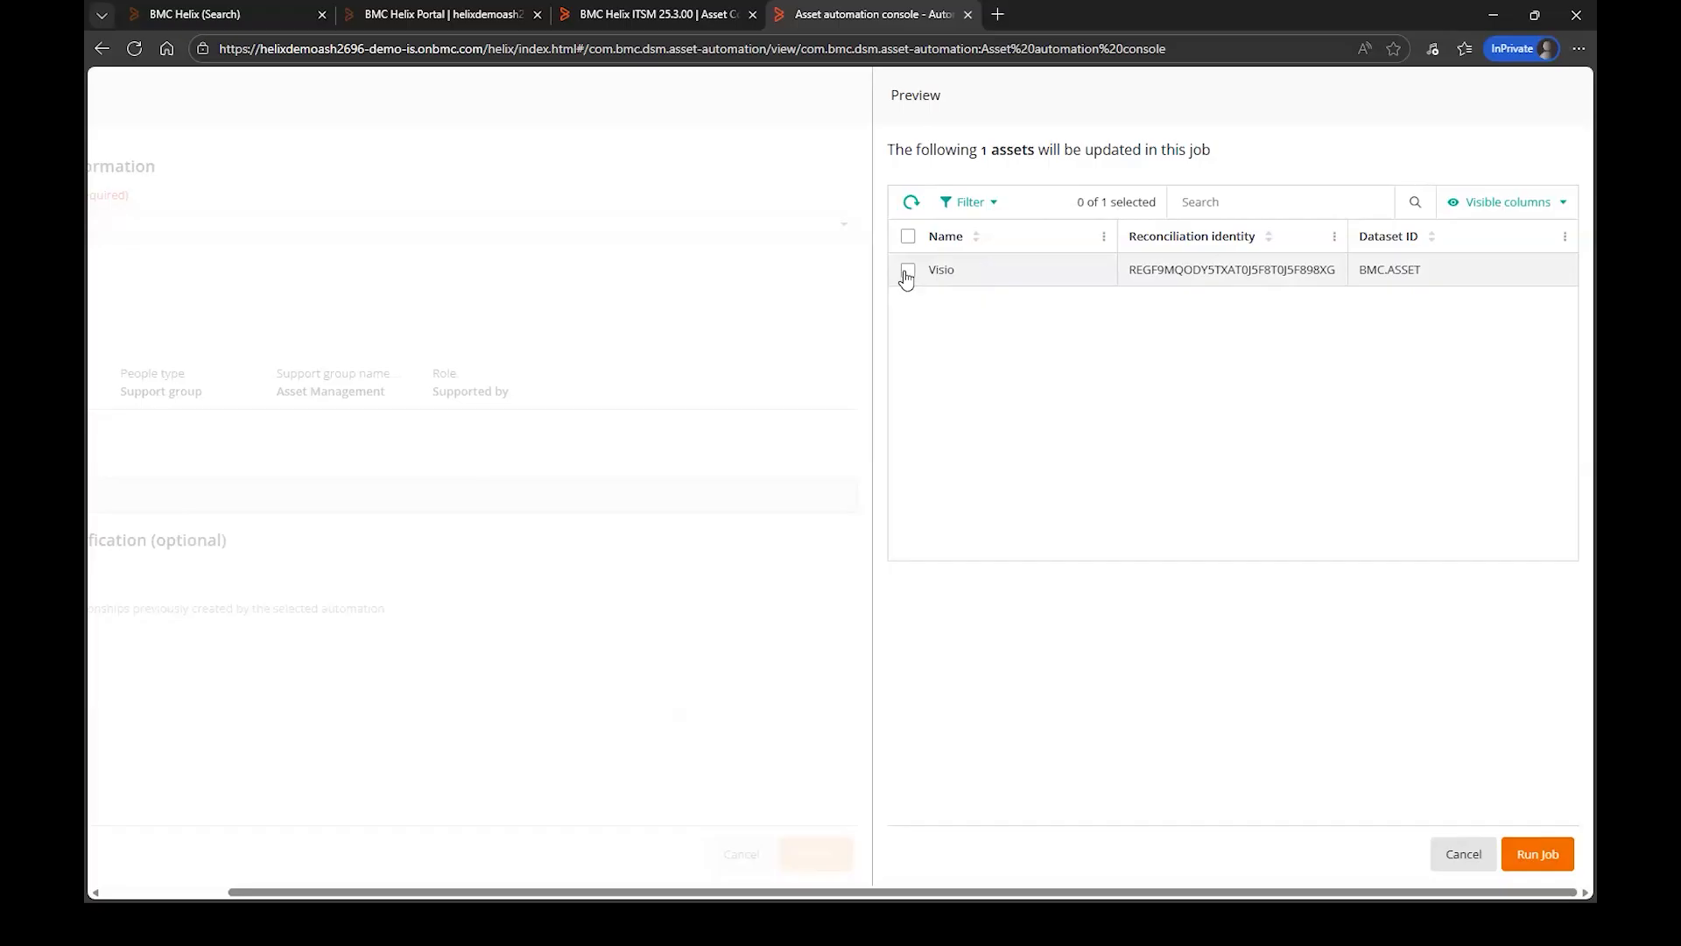
{"action": "left_click", "coordinate": [1538, 854]}
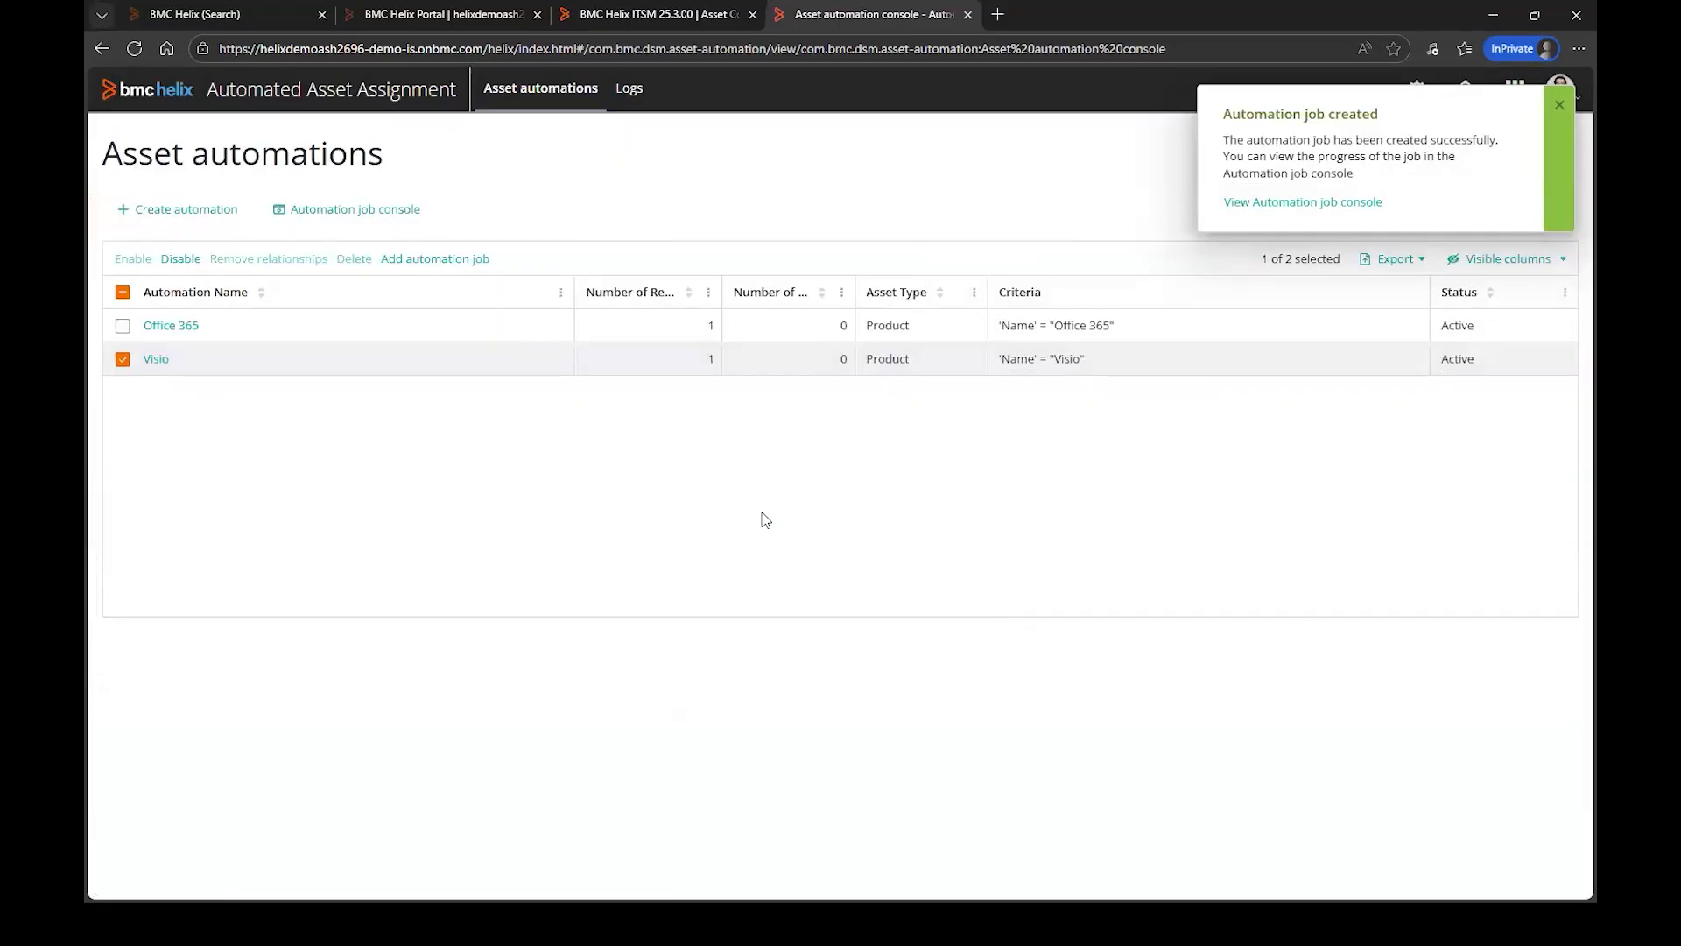
{"action": "left_click", "coordinate": [1237, 203]}
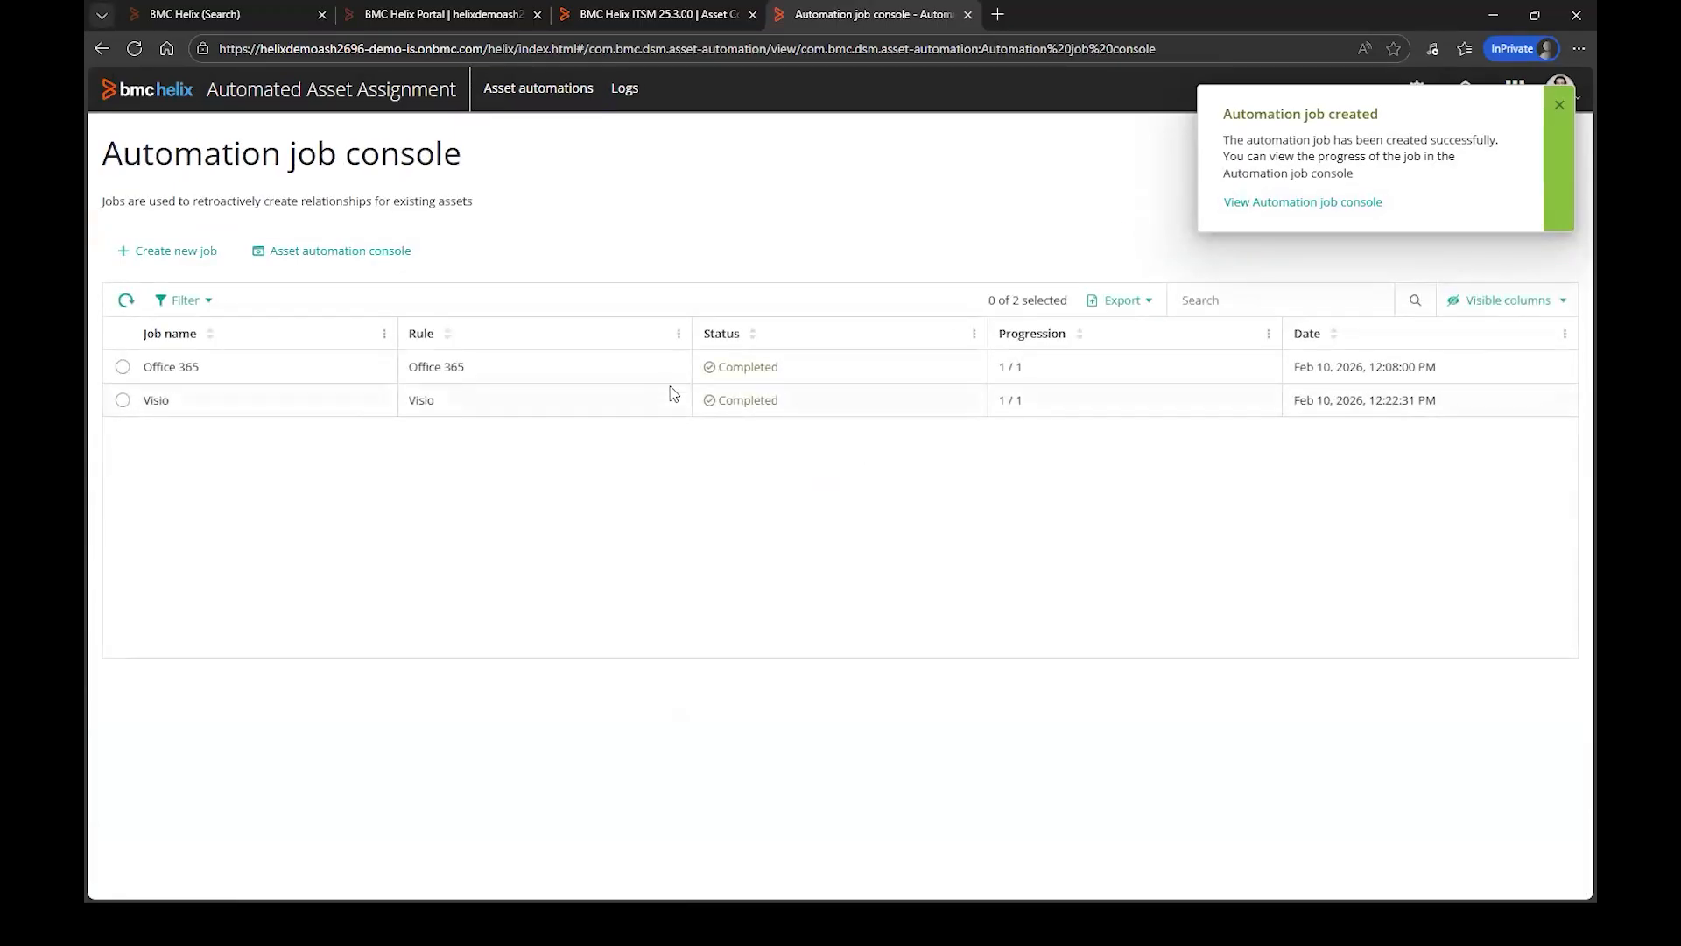
- Search the ITSM Asset console for Visio, open the Visio product record and examine its related people
{"action": "left_click", "coordinate": [658, 15]}
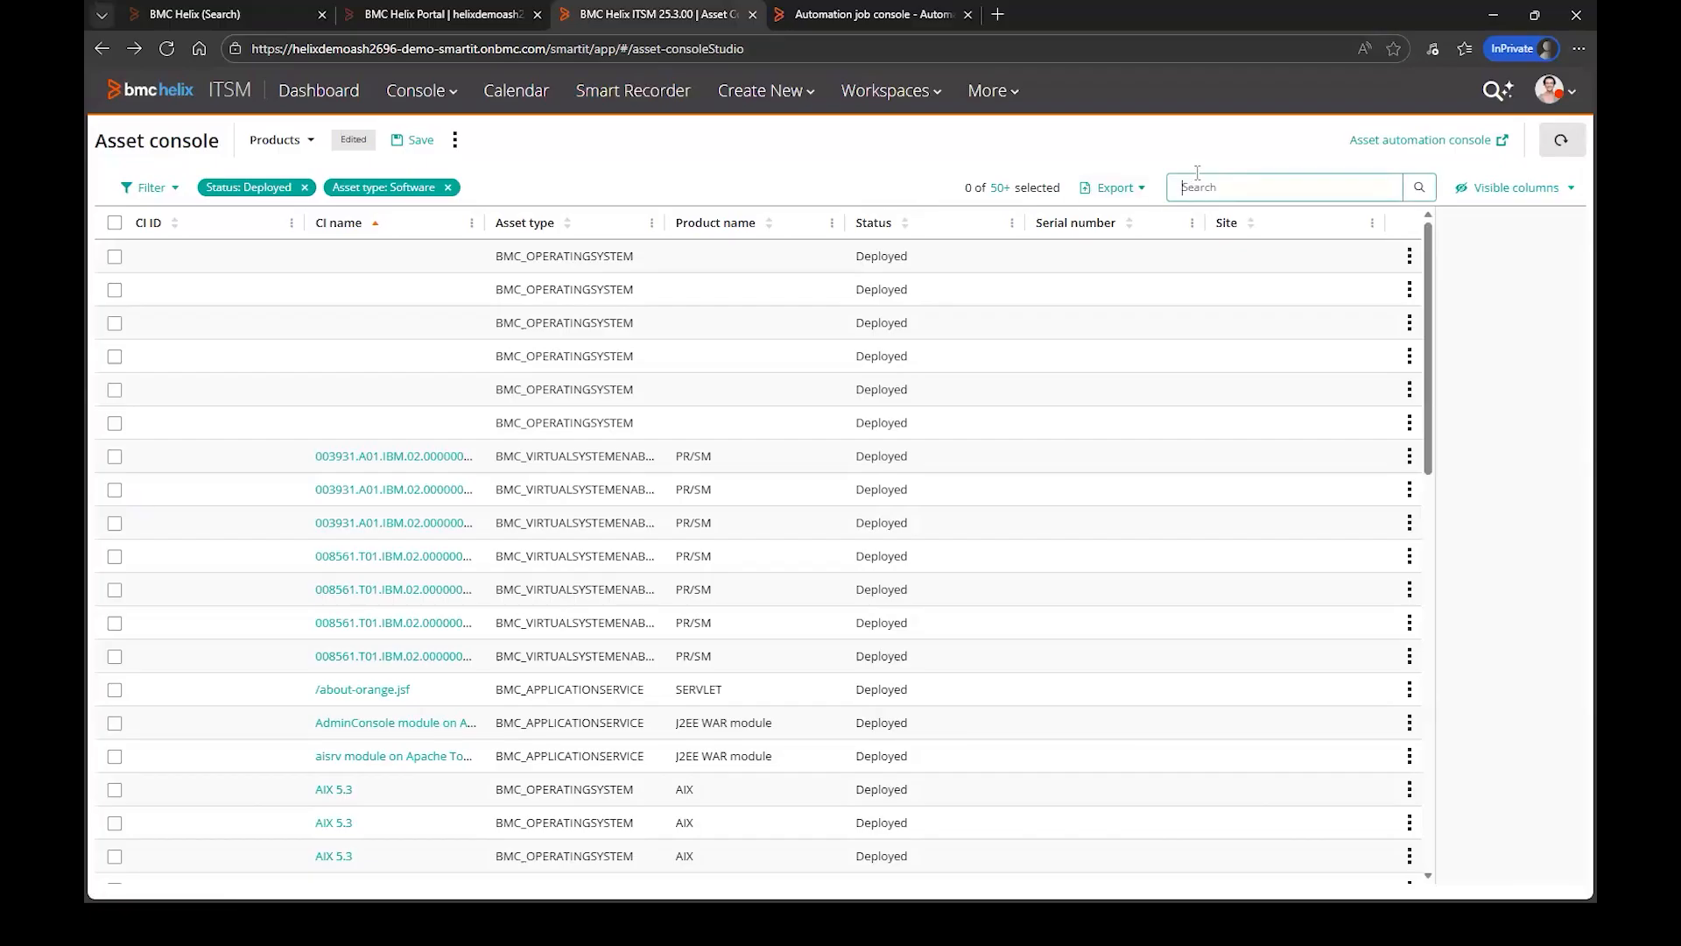
{"action": "type", "text": "visc"}
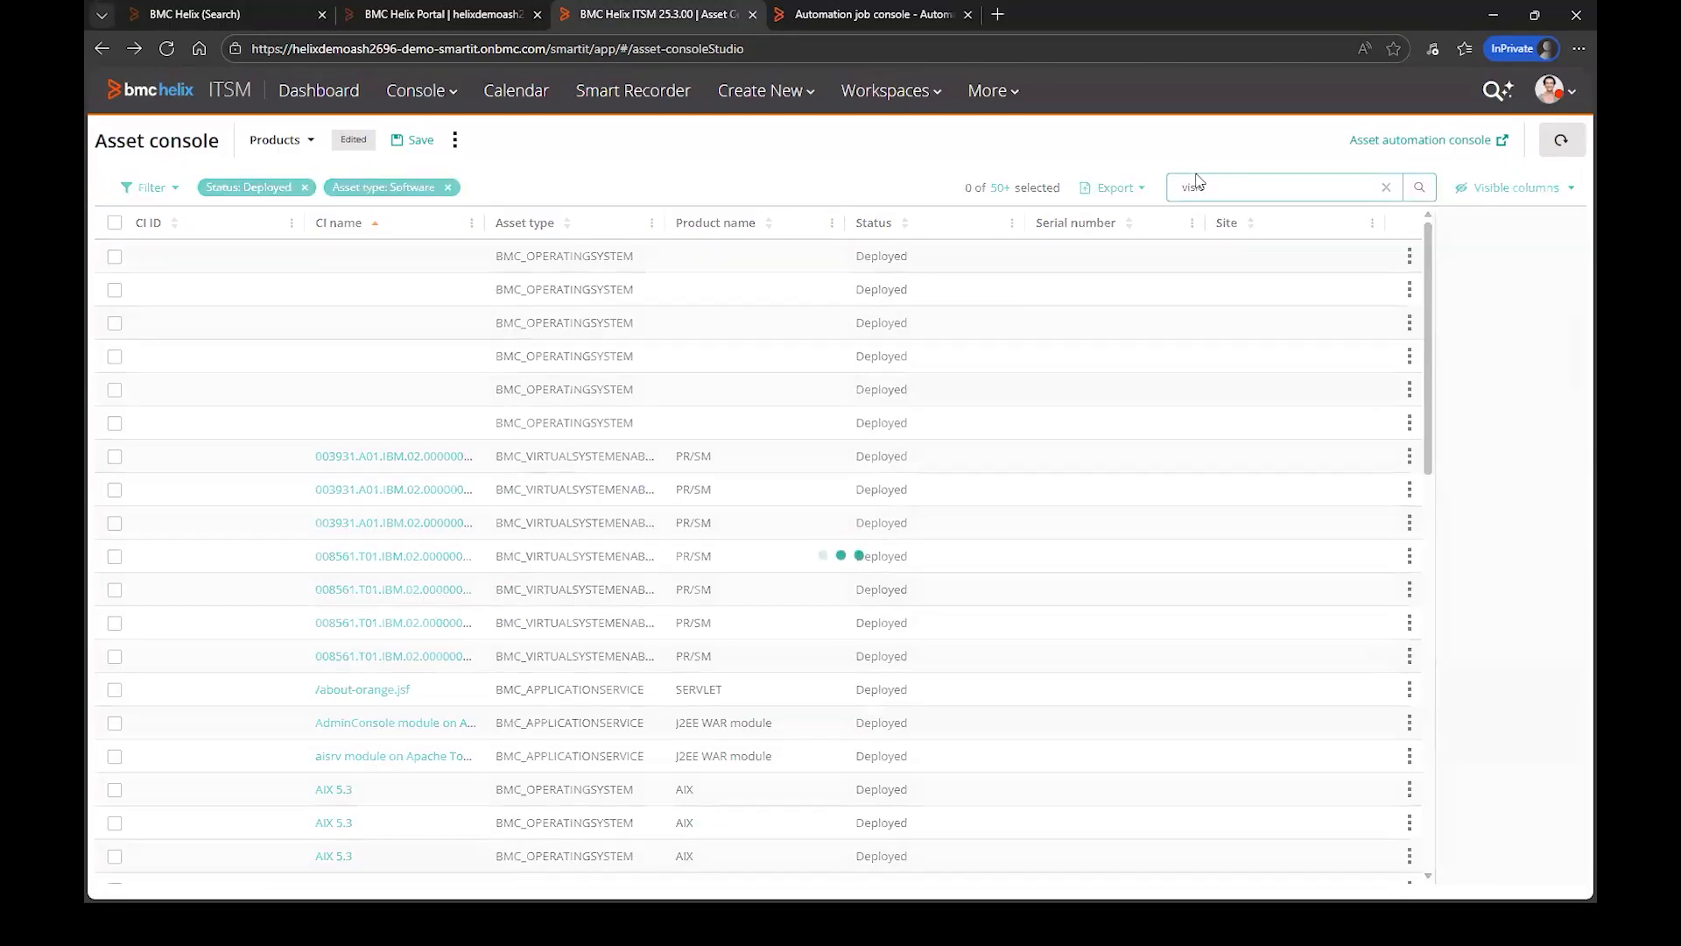
{"action": "left_click", "coordinate": [328, 423]}
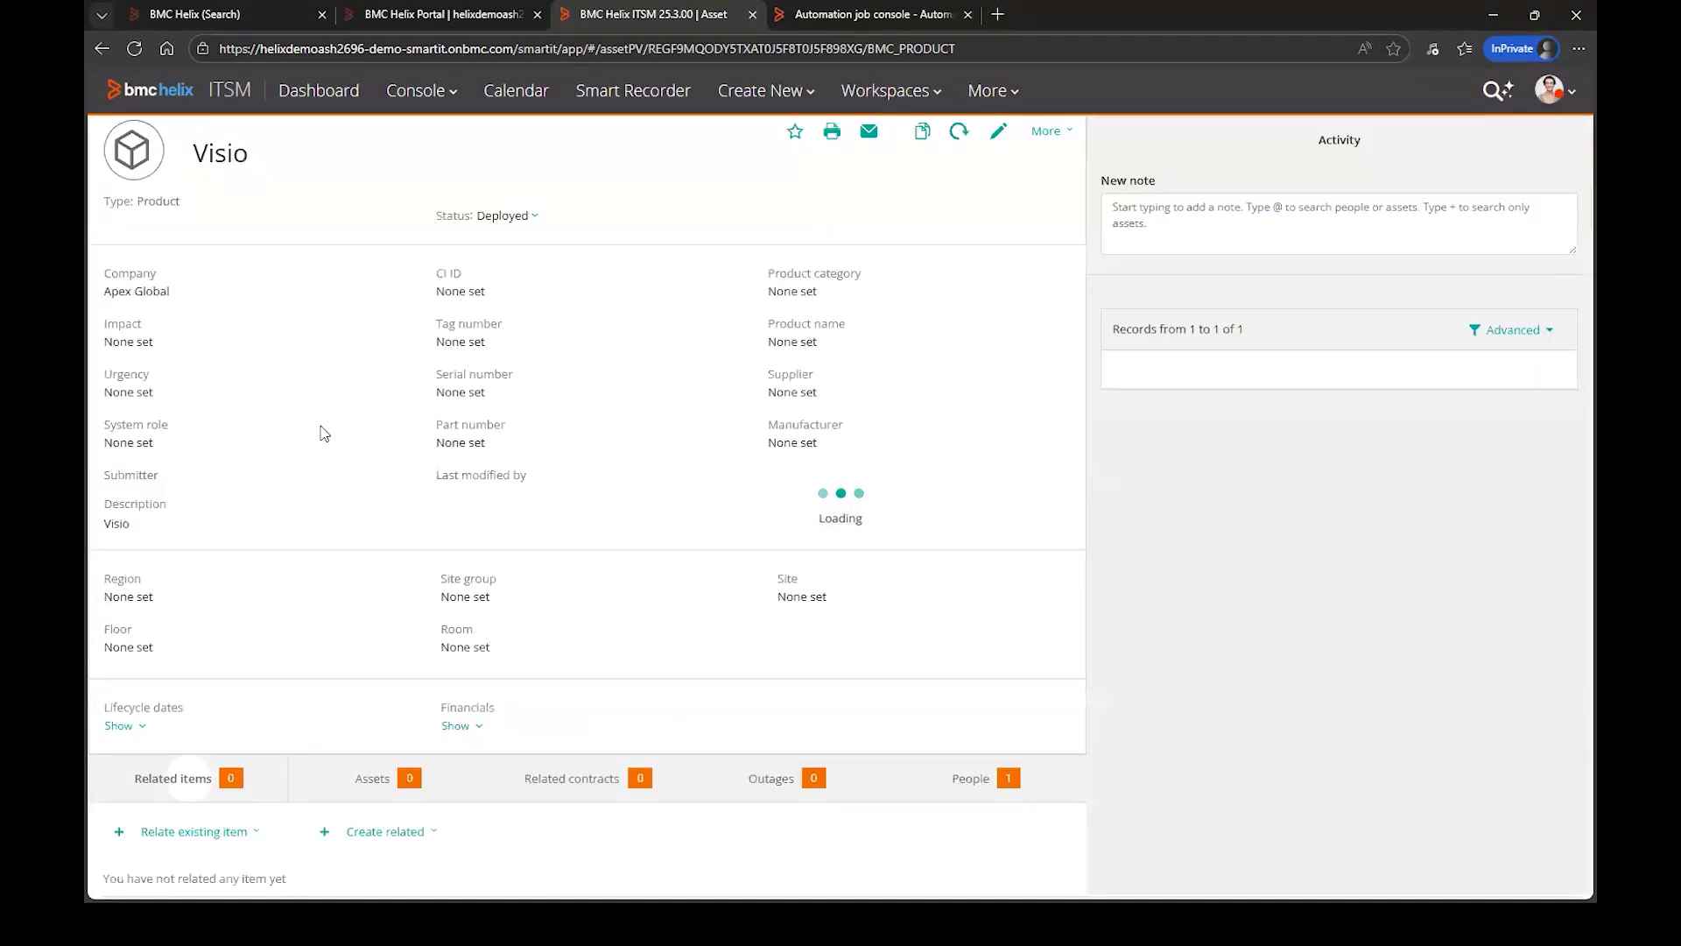
{"action": "scroll", "coordinate": [965, 670], "scroll_direction": "down", "scroll_amount": 1}
{"action": "left_click", "coordinate": [970, 793]}
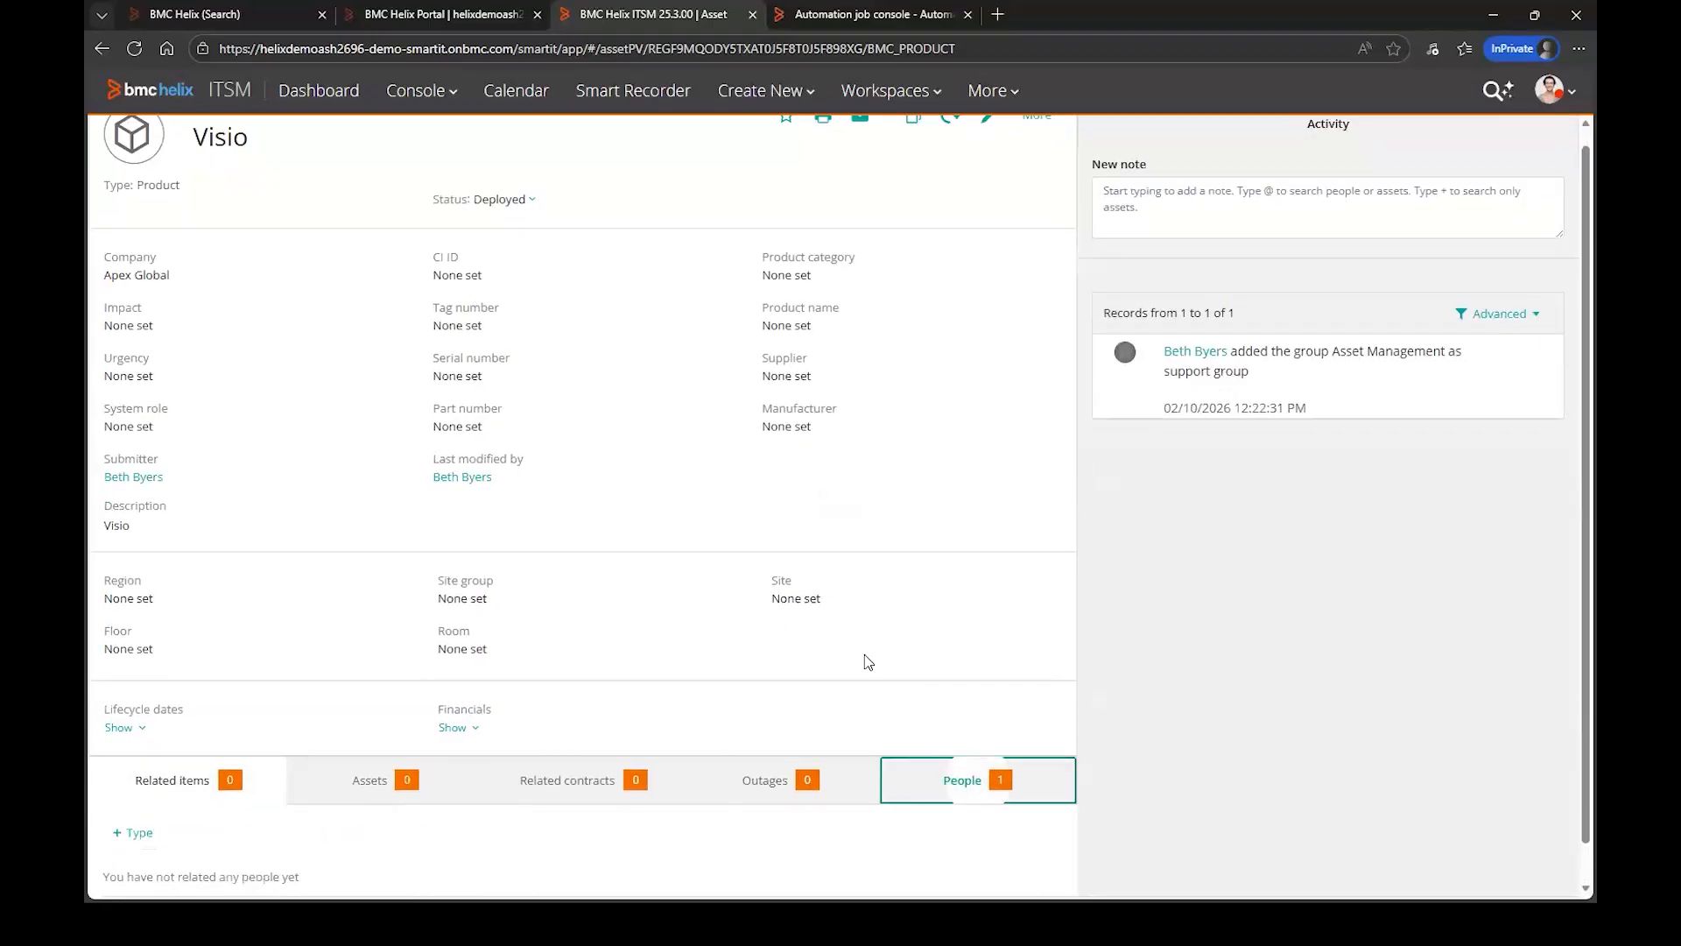
{"action": "scroll", "coordinate": [856, 634], "scroll_direction": "down", "scroll_amount": 1}
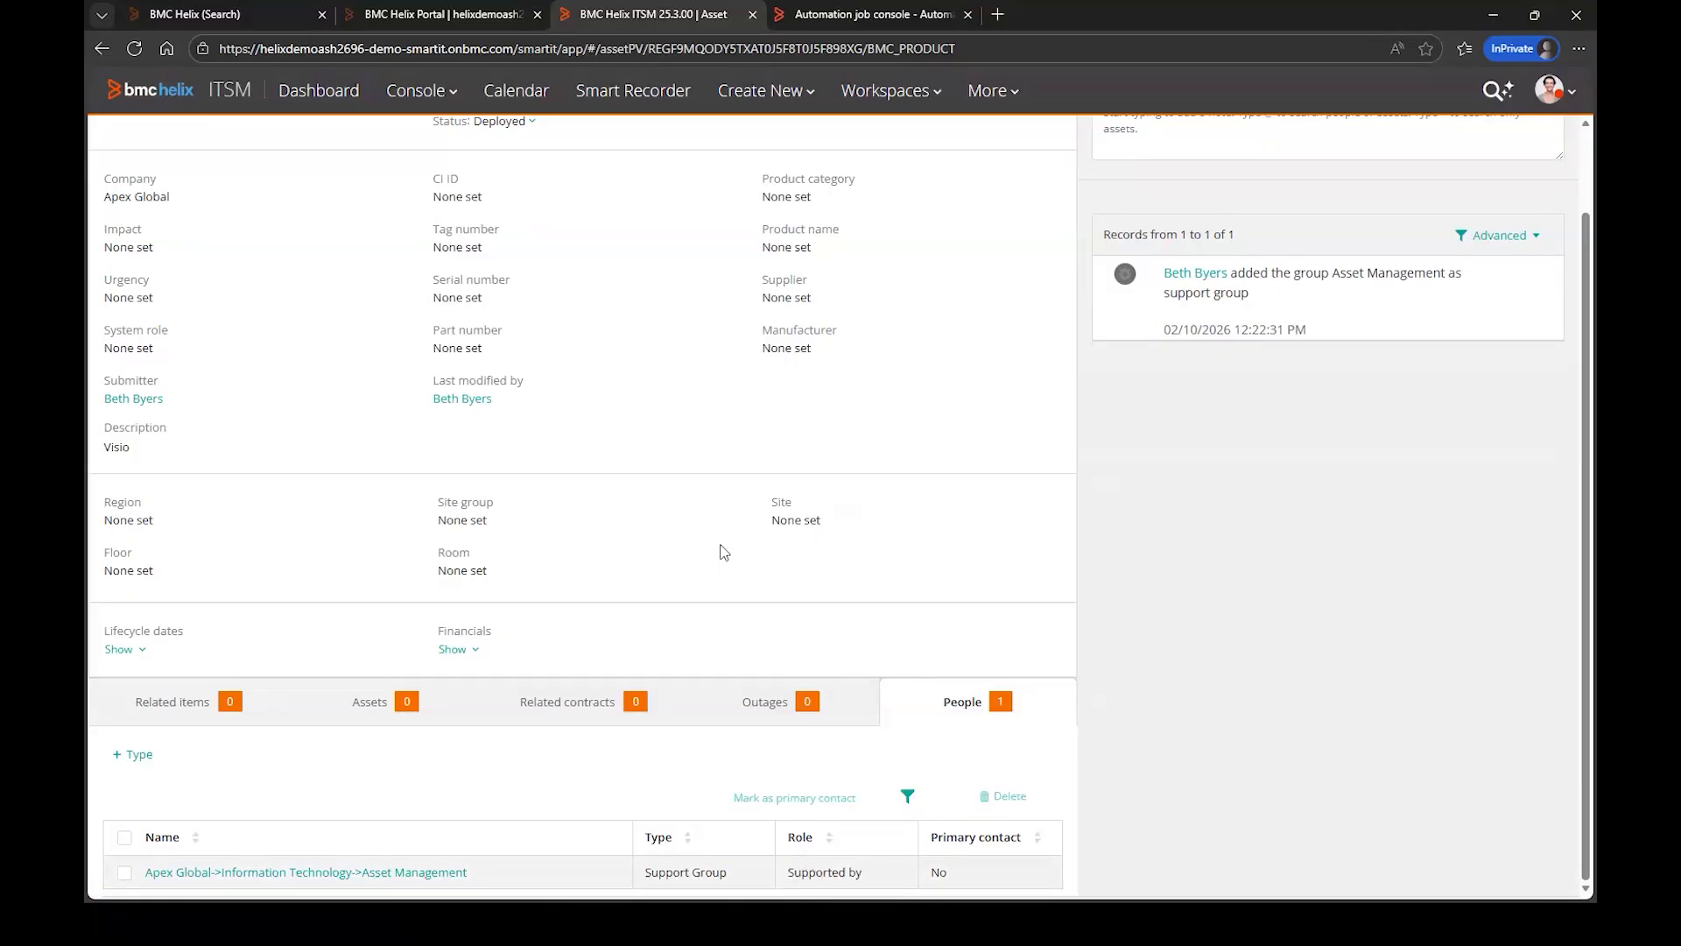
- Return to the Asset console and open the Asset automation console from it
{"action": "left_click", "coordinate": [416, 91]}
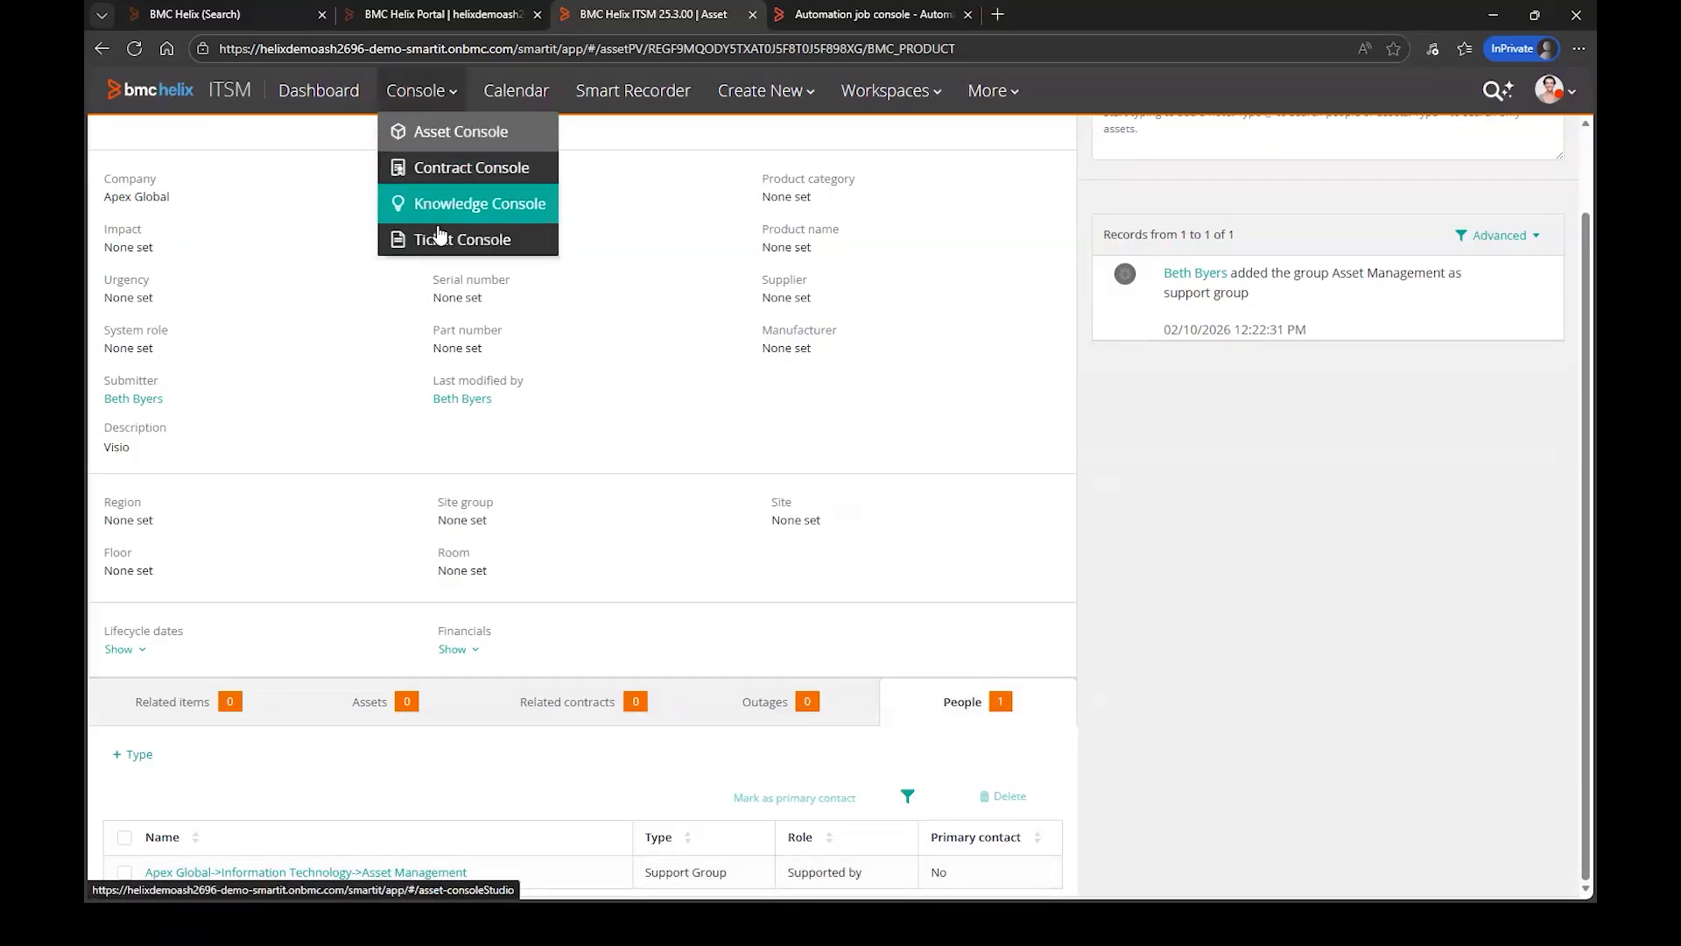
{"action": "left_click", "coordinate": [442, 133]}
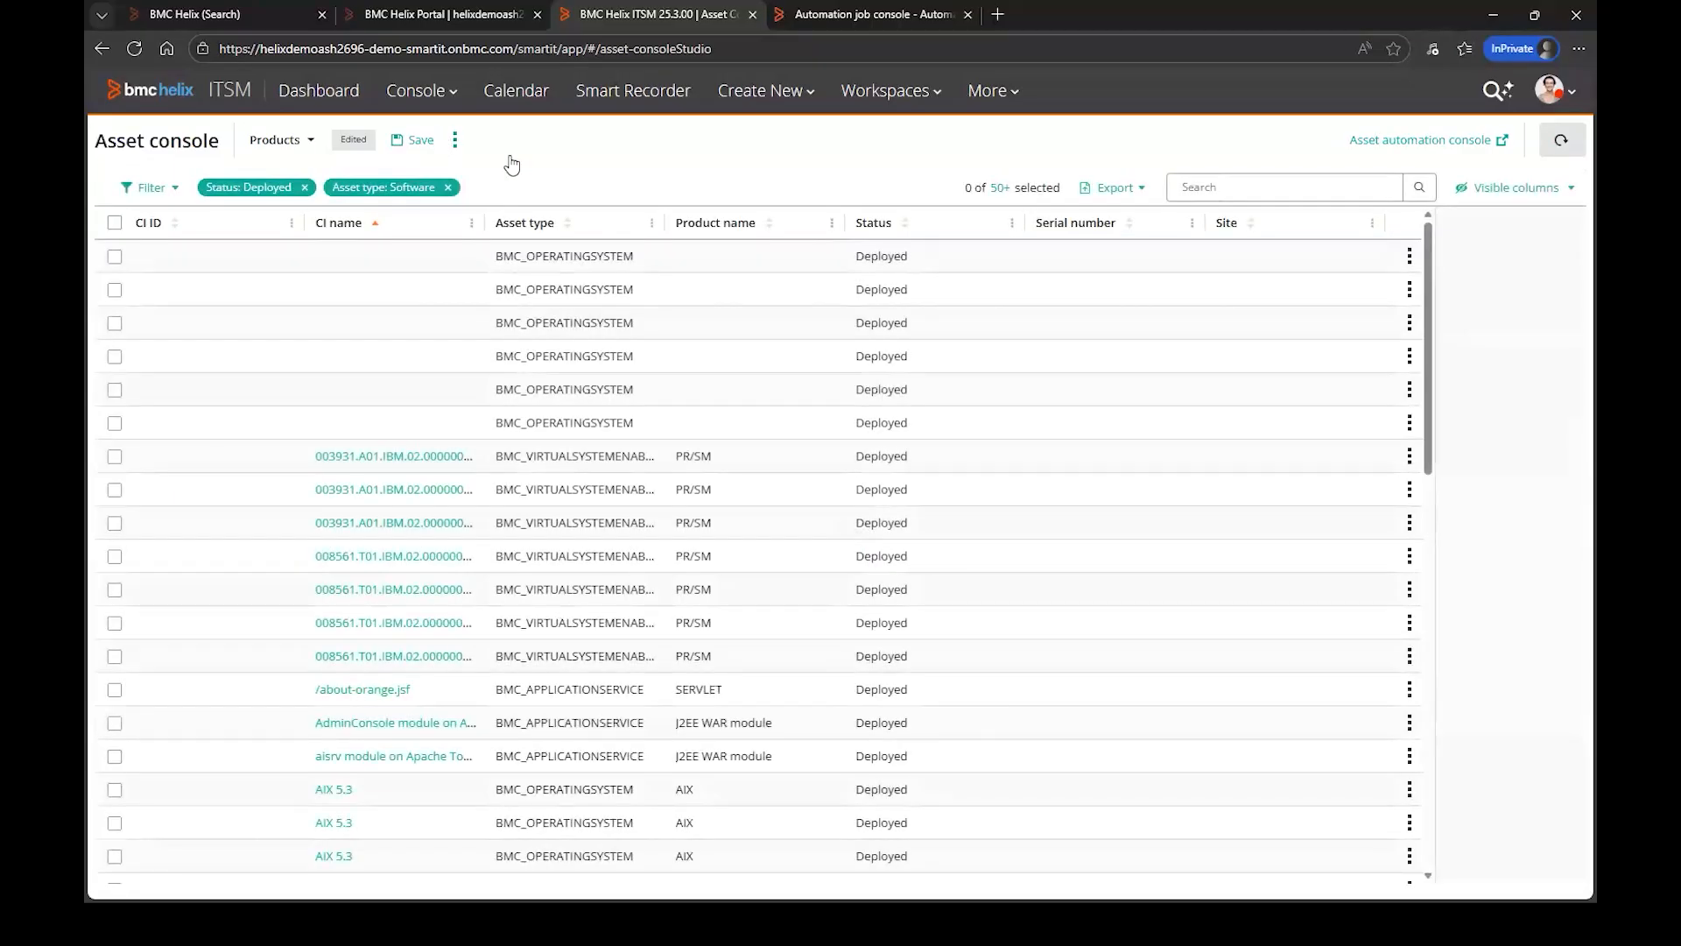
{"action": "left_click", "coordinate": [1469, 132]}
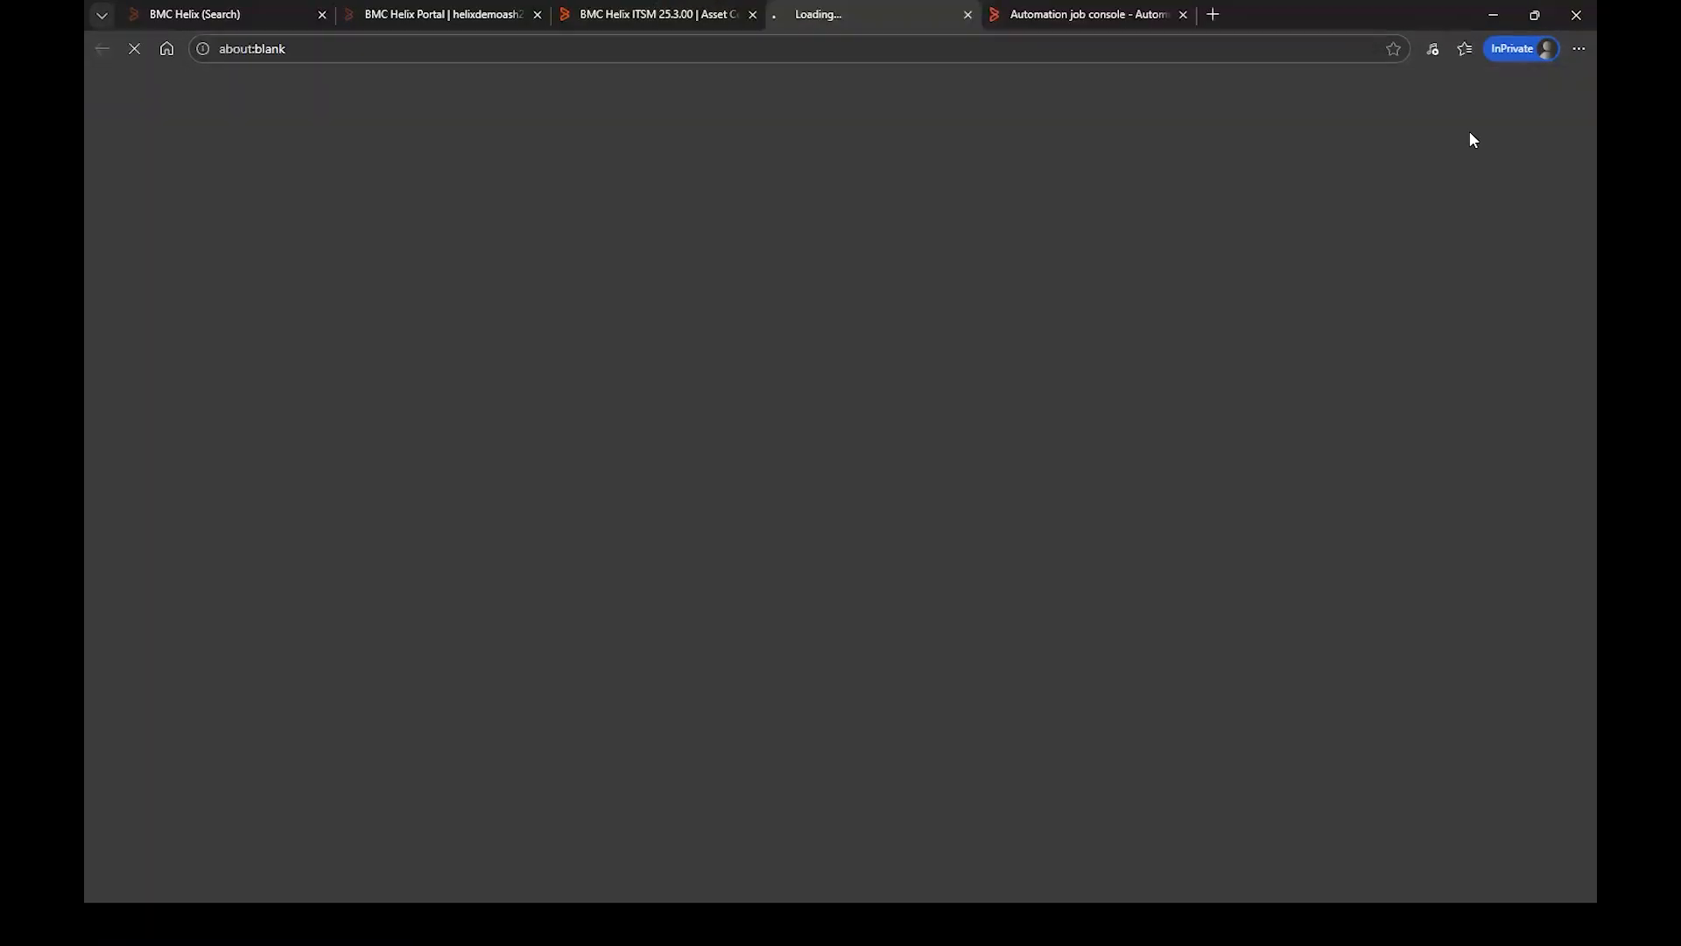